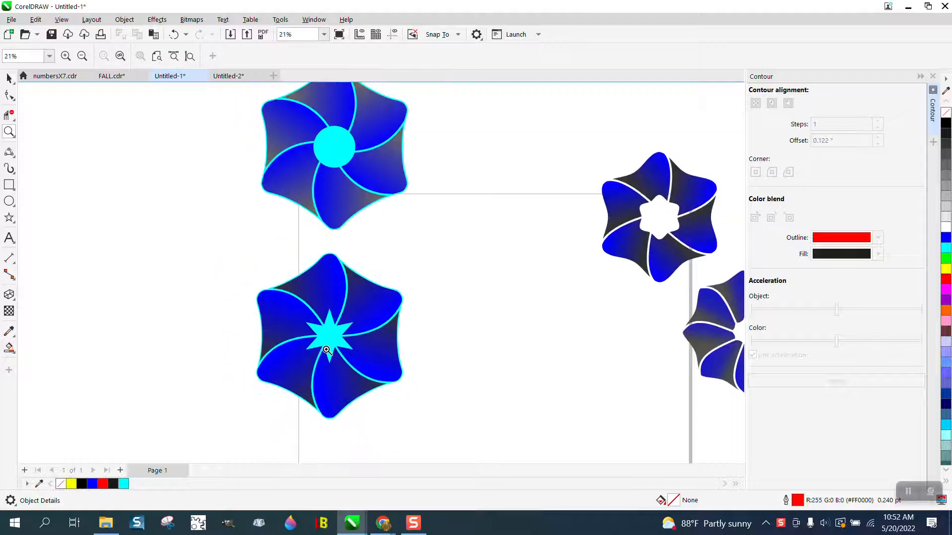
- Draw a six-sided polygon about 15 by 17.3 inches and centre it on the page
scroll(326, 350, down, 1)
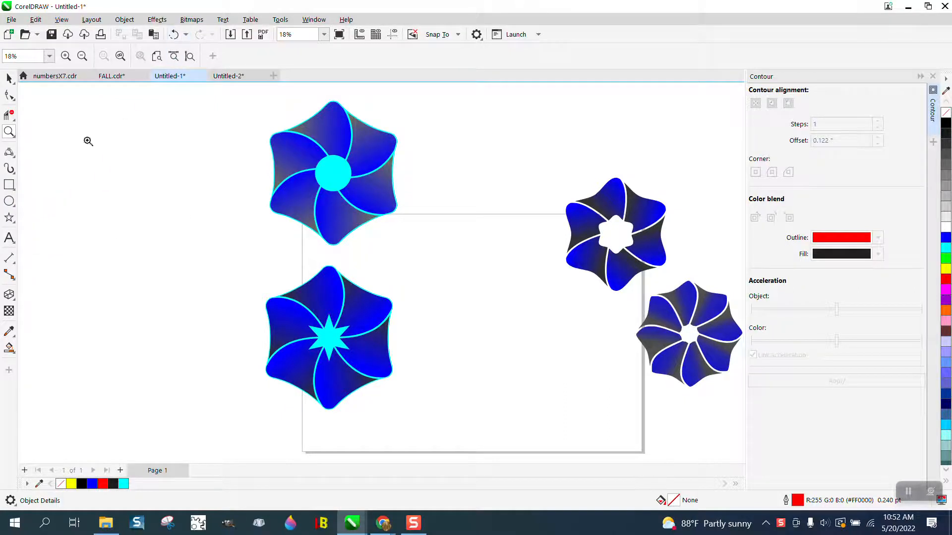
click(14, 223)
click(47, 218)
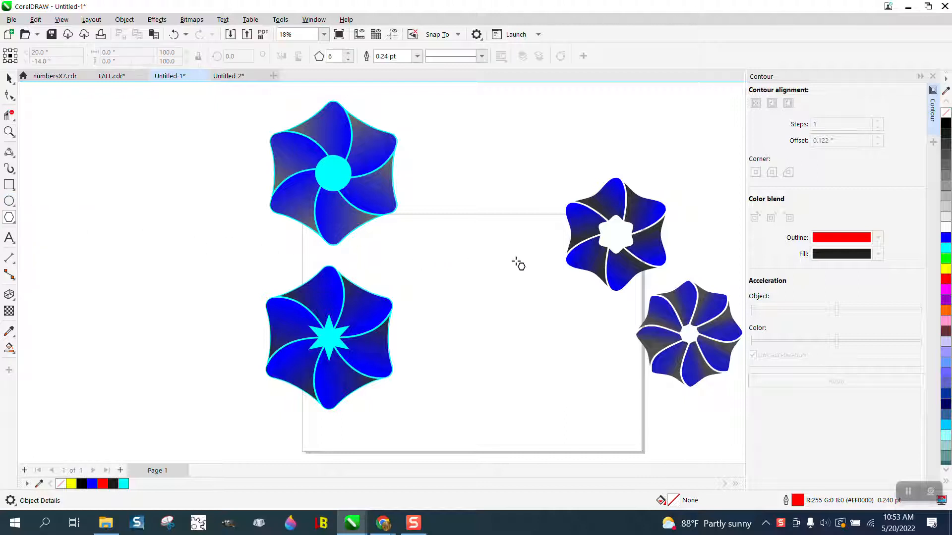
drag(520, 257, 438, 404)
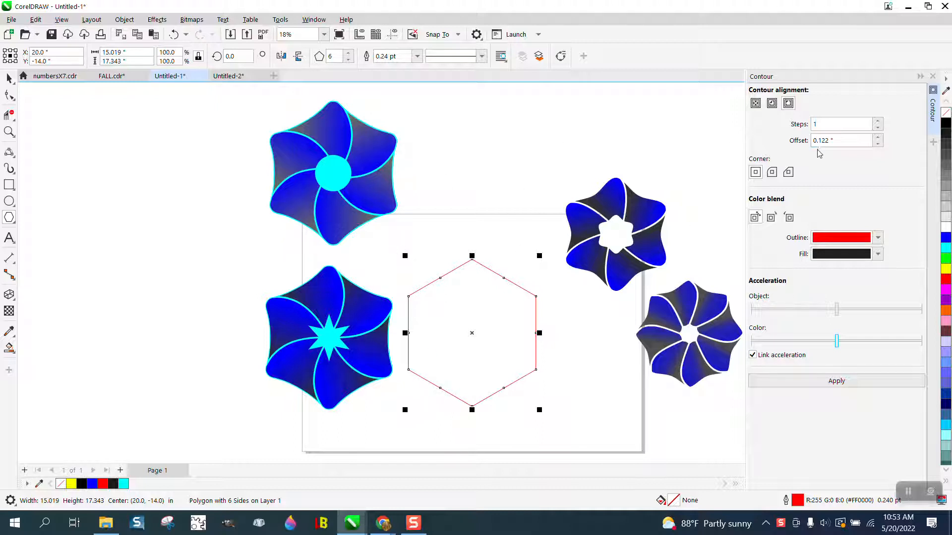
- Add a one-step inside contour with a 0.5 inch offset to the hexagon and break the contour apart
click(771, 103)
triple_click(847, 143)
text(.5)
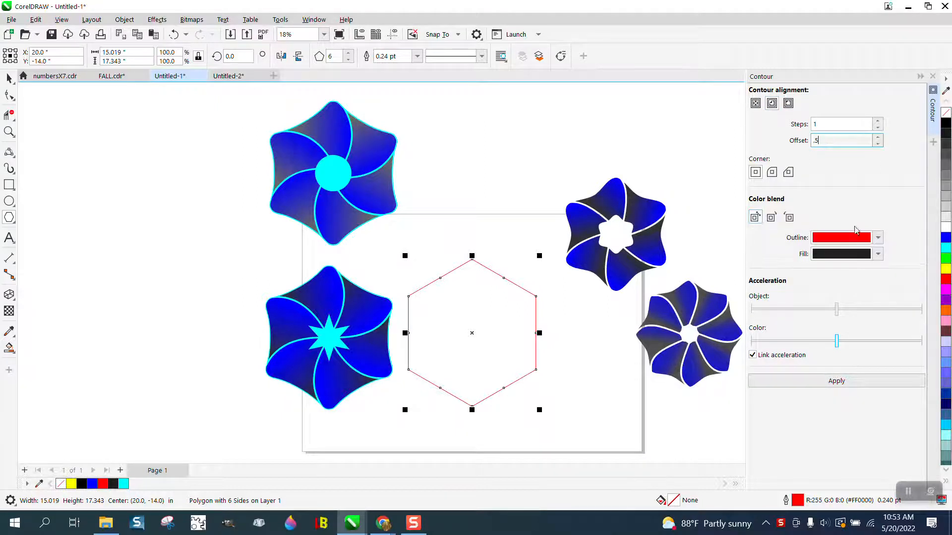
click(837, 382)
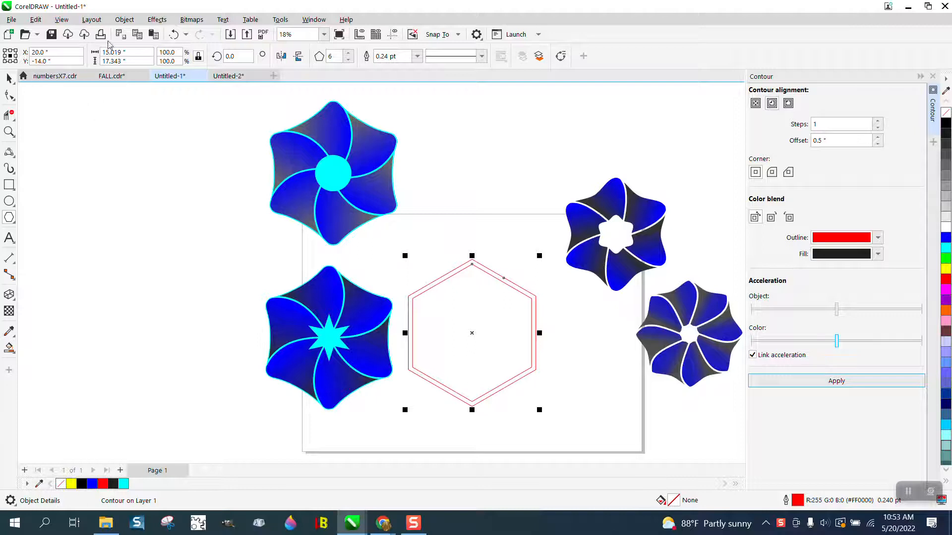
click(125, 19)
click(154, 285)
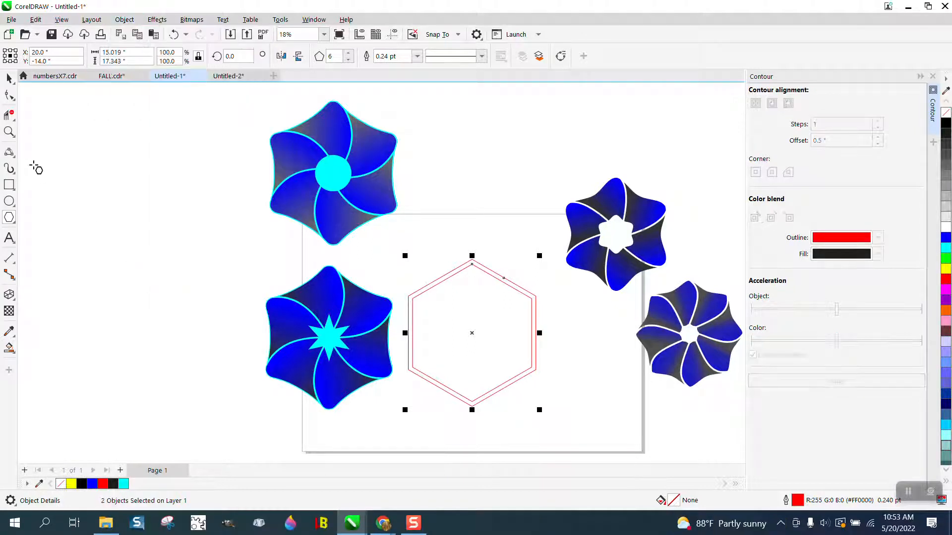
- Convert the outer hexagon's sides to curves and pull the side midpoint nodes inward onto the inner hexagon
drag(347, 243, 665, 411)
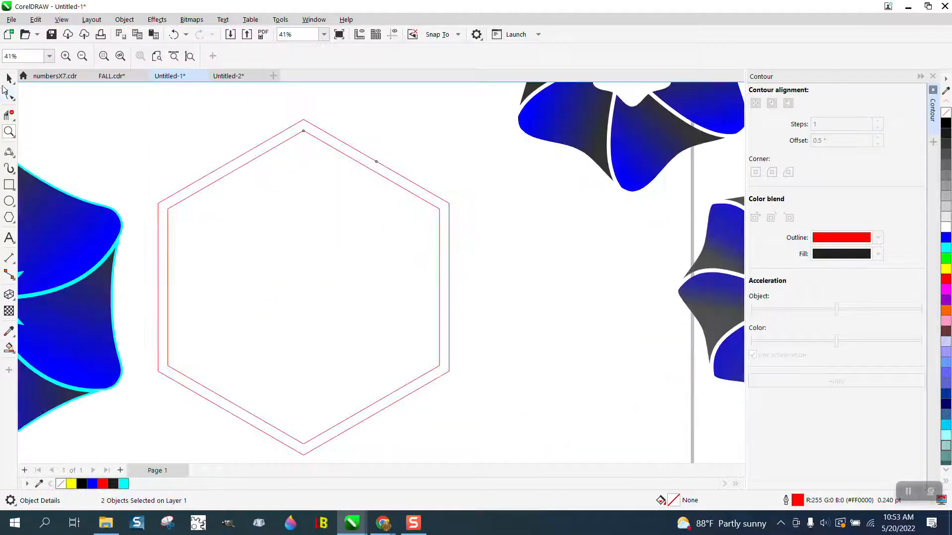
click(8, 95)
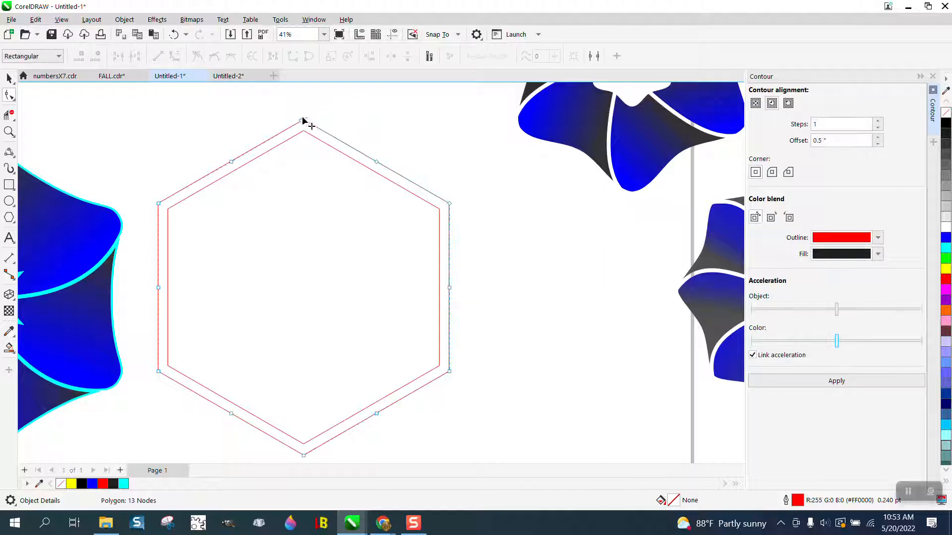
drag(291, 103, 460, 213)
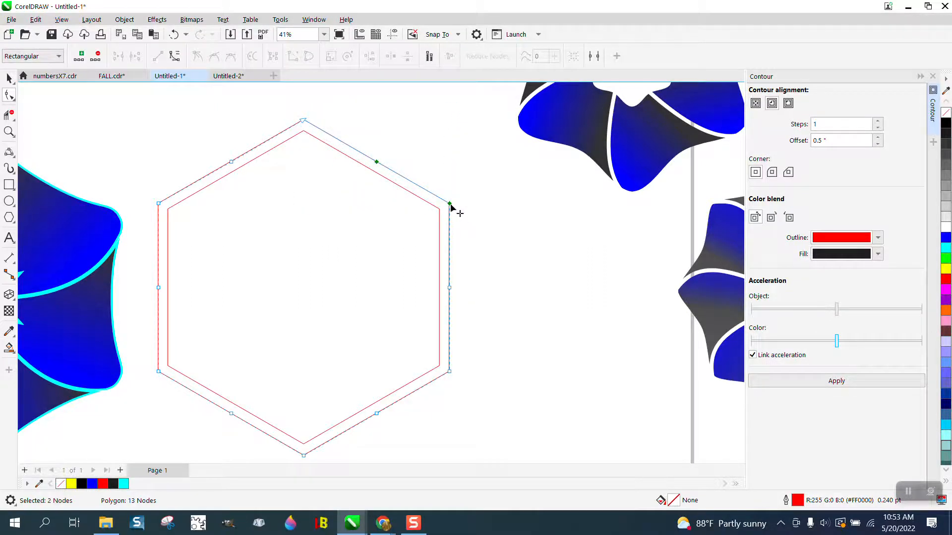
right_click(450, 207)
click(486, 283)
click(408, 191)
click(380, 164)
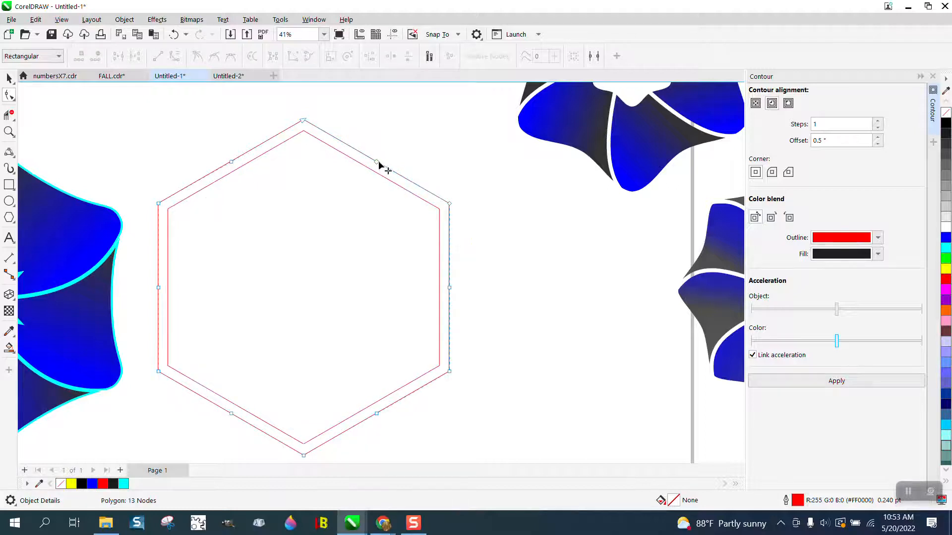
drag(377, 162, 375, 168)
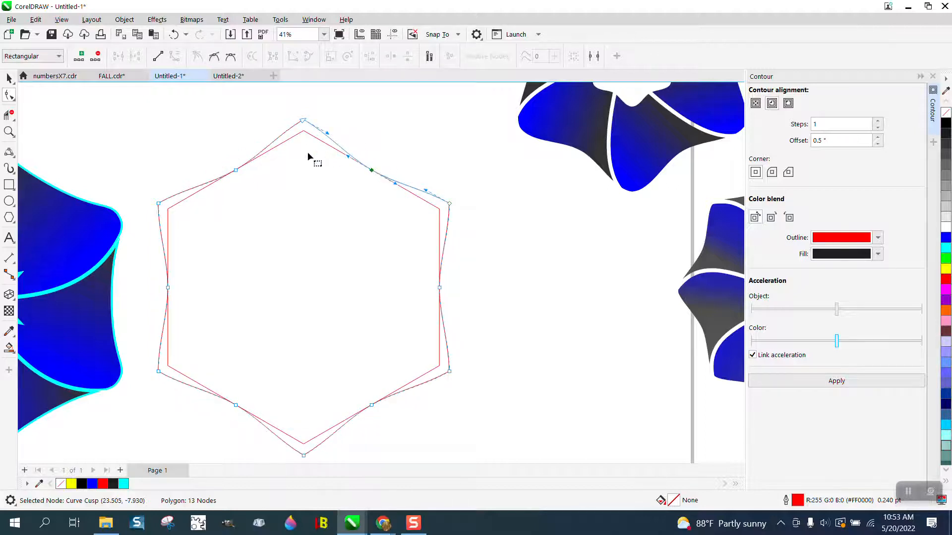
- Delete the inner contour hexagon, leaving only the curved outer shape
click(9, 78)
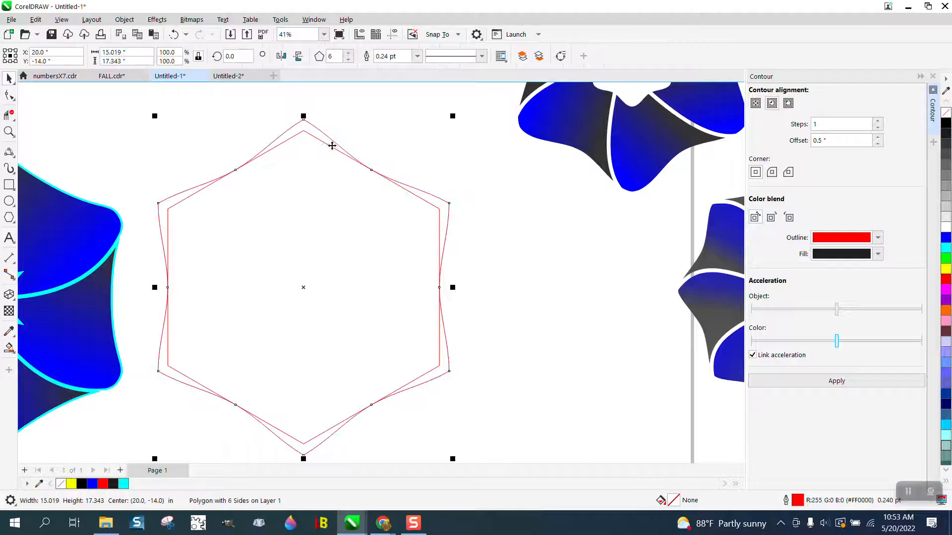
click(327, 145)
key(Delete)
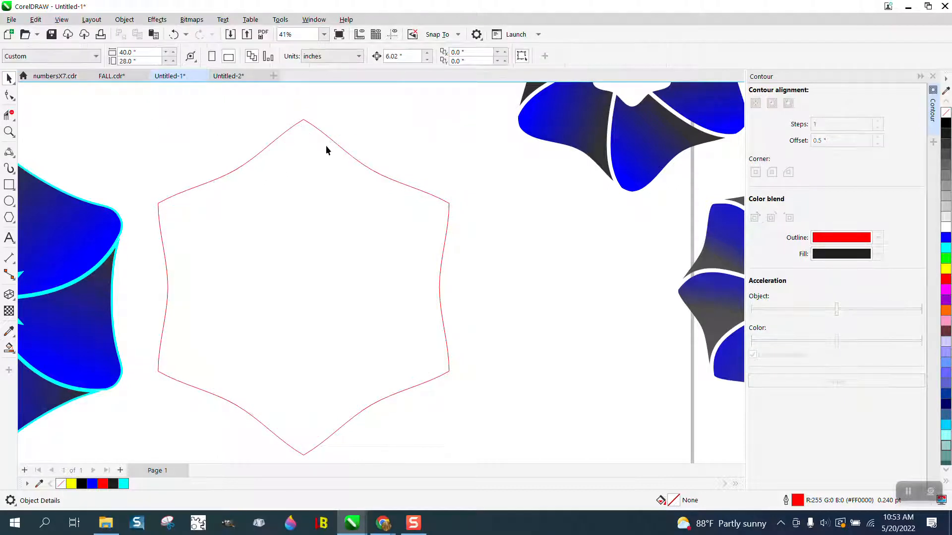
- Round the curved hexagon's points by levelling both control handles of its top node to nearly horizontal
click(9, 131)
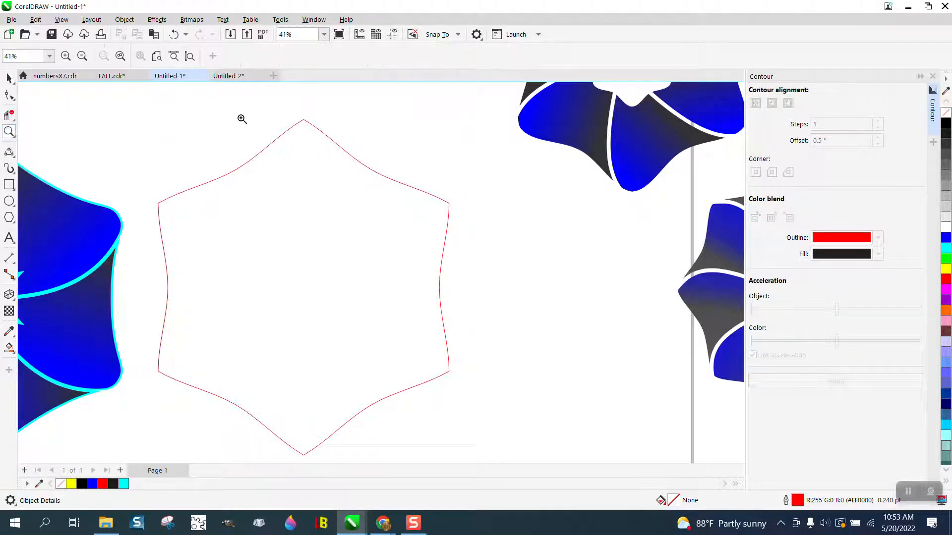
drag(242, 119, 404, 182)
click(9, 94)
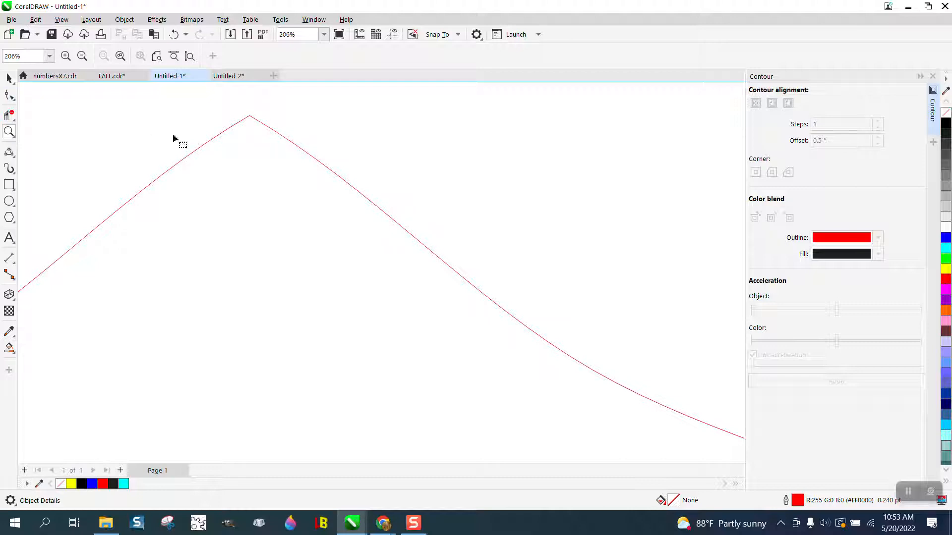
click(249, 118)
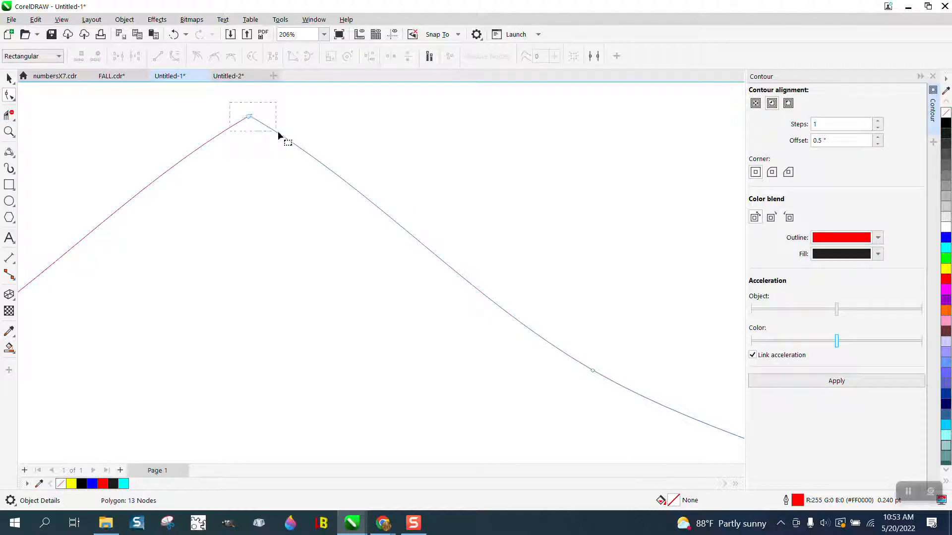
drag(278, 131, 251, 123)
drag(371, 184, 373, 141)
click(249, 118)
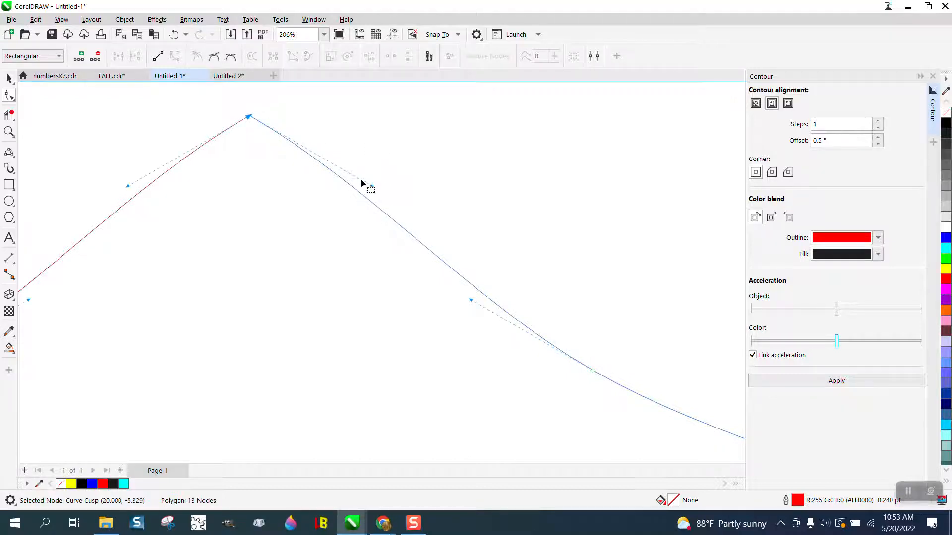
drag(371, 188, 364, 121)
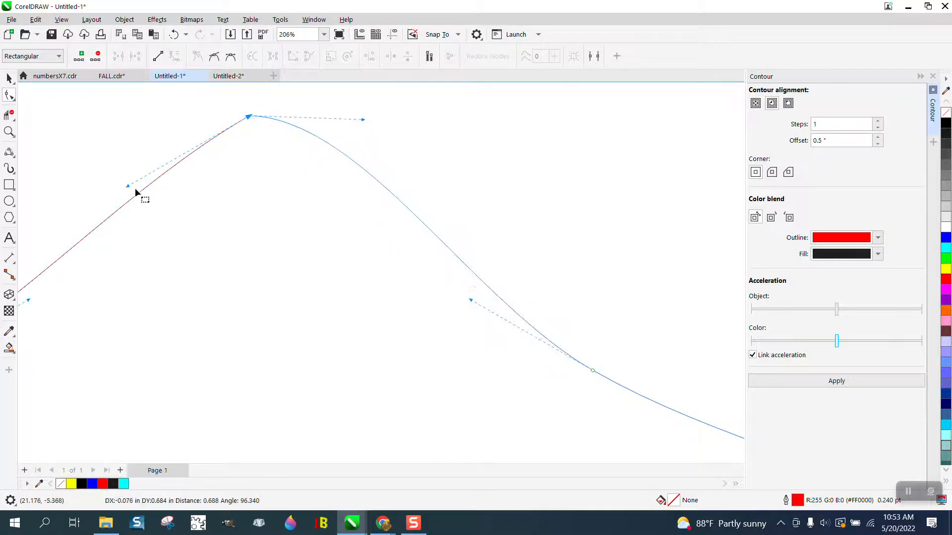
drag(127, 189, 136, 124)
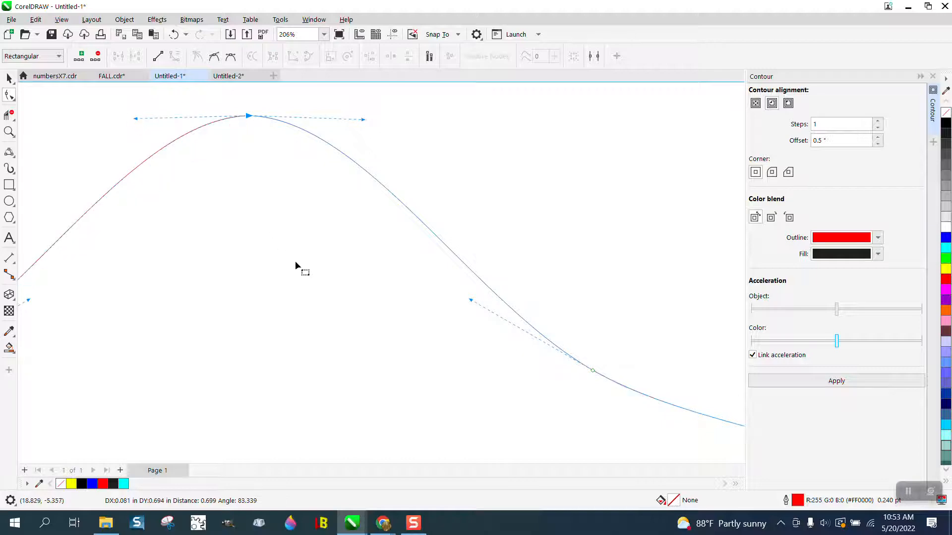
scroll(298, 268, down, 2)
scroll(312, 274, down, 4)
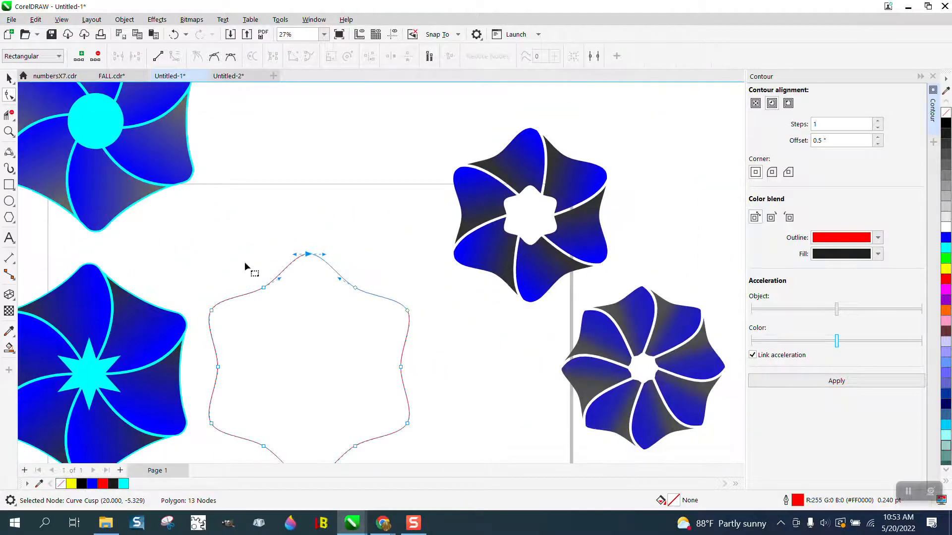
click(9, 77)
scroll(206, 230, down, 1)
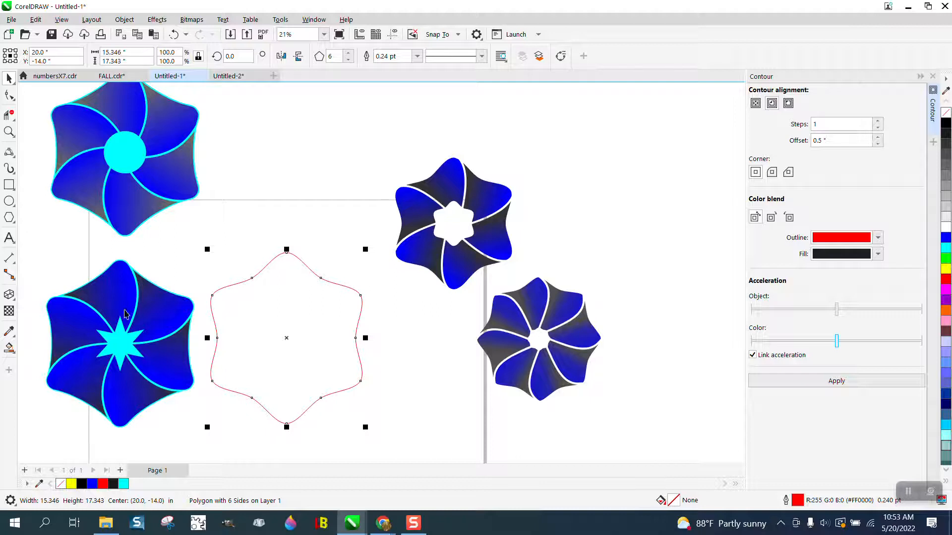
- Draw a six-pointed star about 3.3 by 3.9 inches and centre it on the page inside the curved hexagon
click(13, 228)
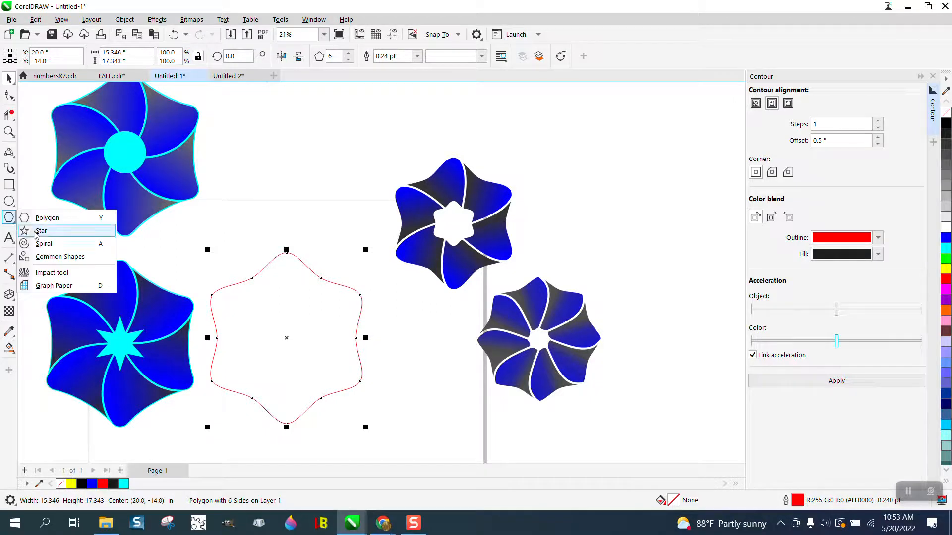
click(37, 230)
drag(372, 143, 335, 183)
key(p)
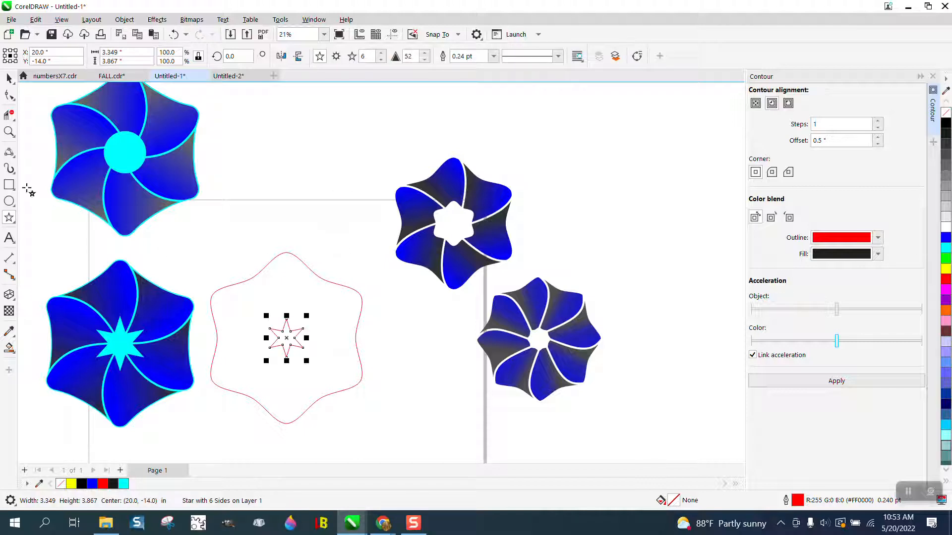
- Draw a 3-point curve from the star's upper-right inner node to the outline right of its top point, bowed to the right
click(9, 132)
drag(163, 221, 421, 404)
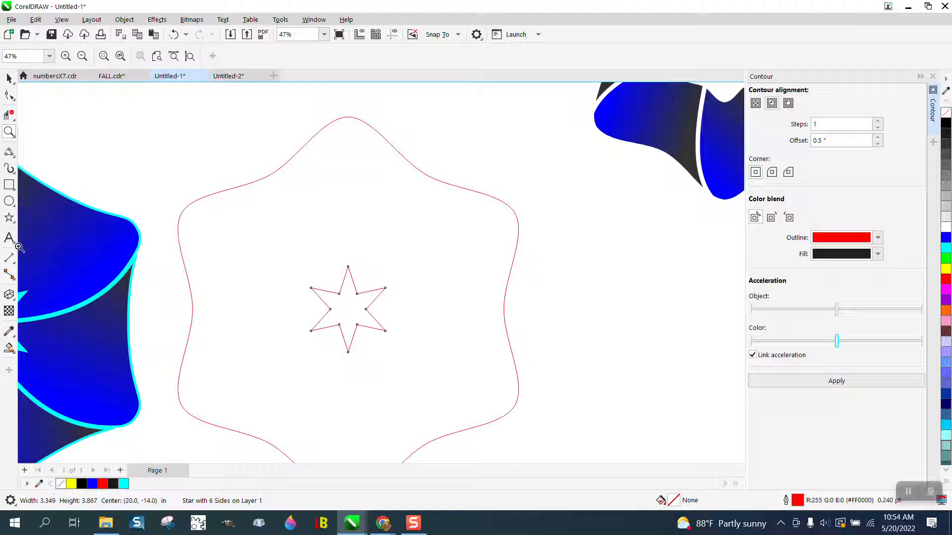
click(10, 153)
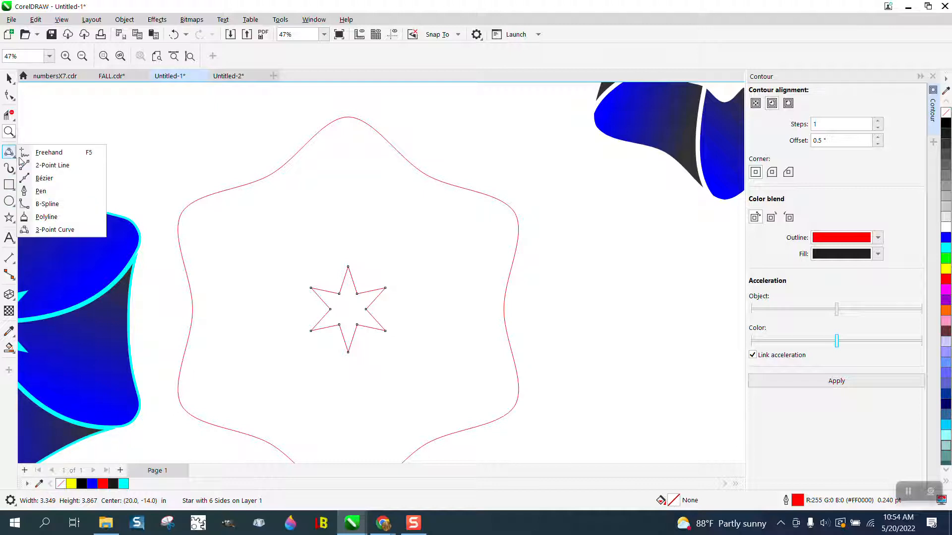
click(62, 230)
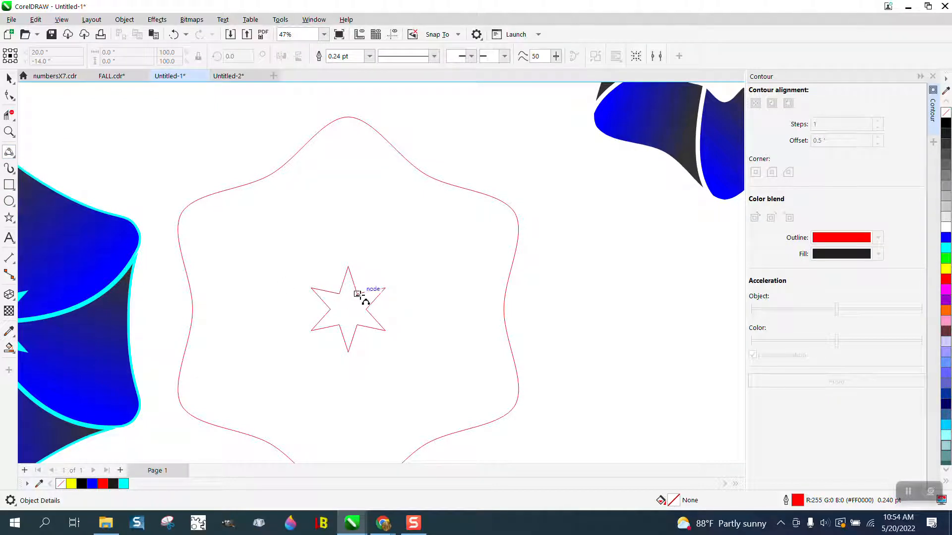
drag(356, 294, 371, 143)
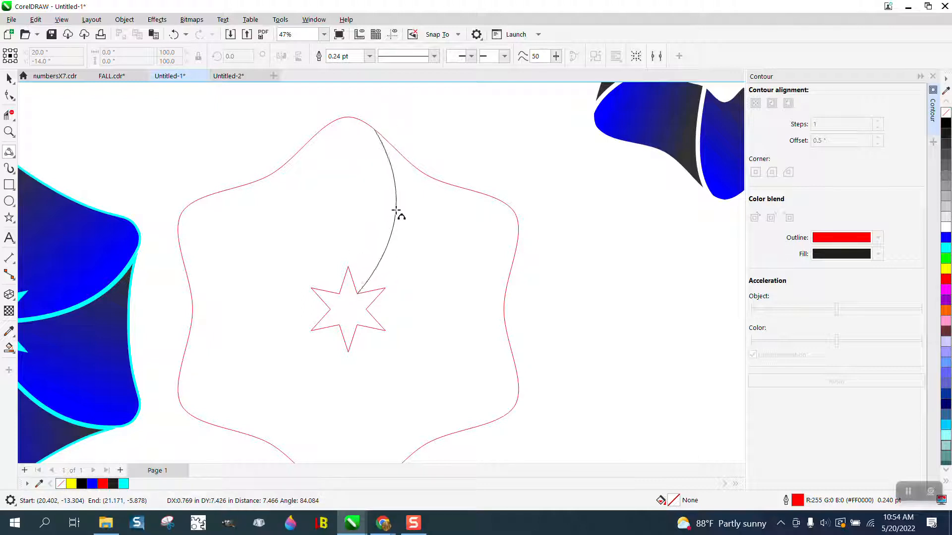
click(403, 210)
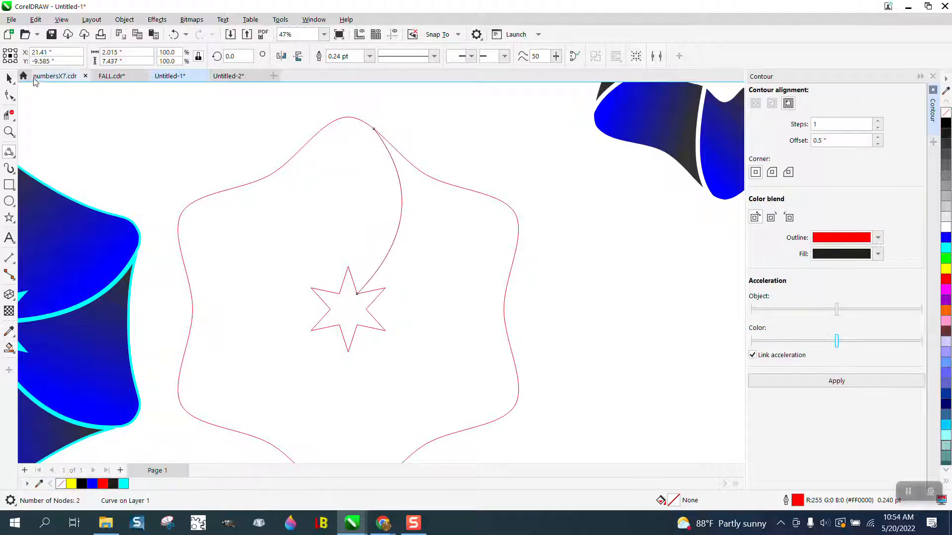
- Move the curve's rotation centre to the star's centre and create a copy of the curve rotated 60 degrees
click(9, 78)
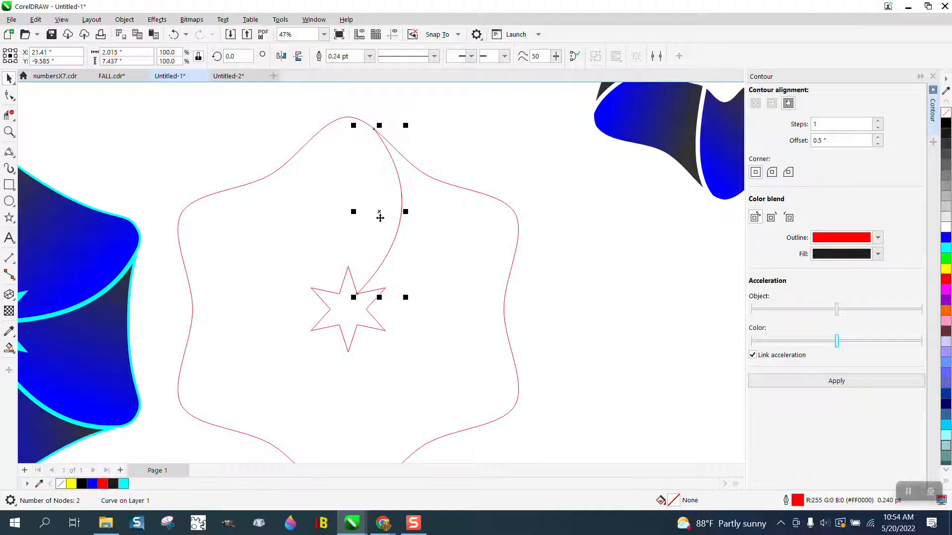
click(380, 218)
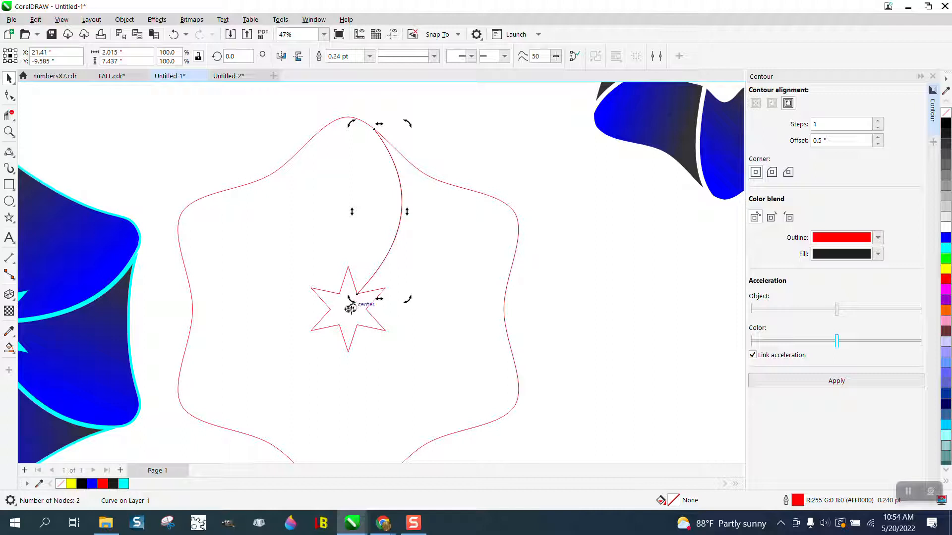
click(396, 227)
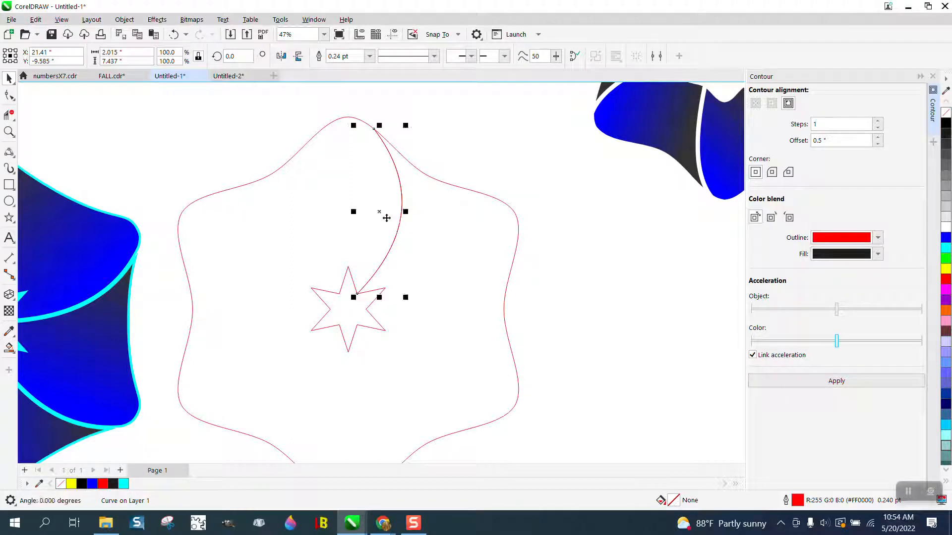
click(382, 213)
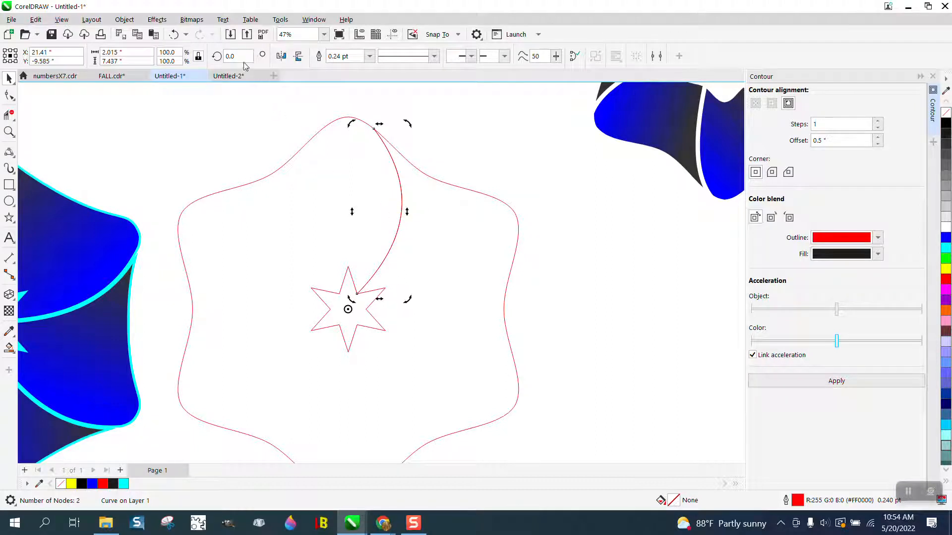
text(60)
key(Return)
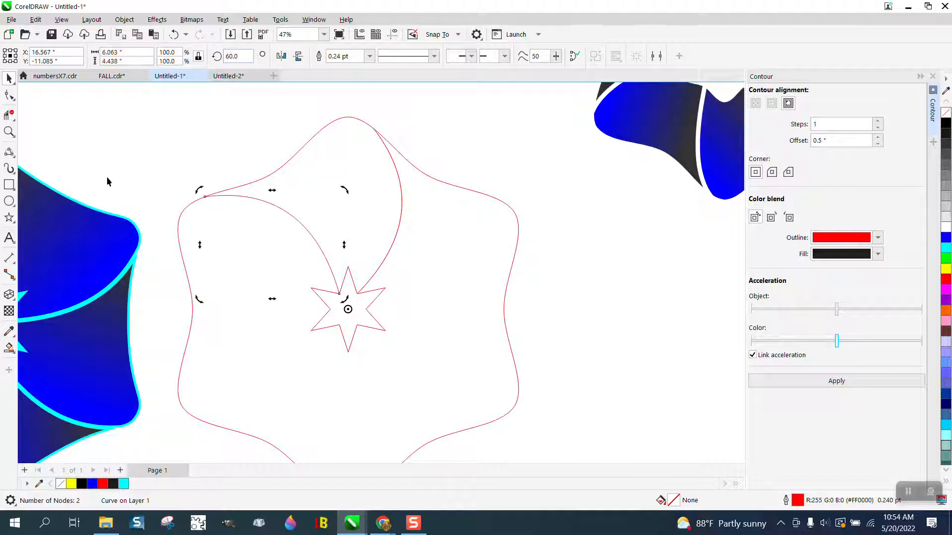
- Smart-fill the petal area between the two curves with cyan and no outline, and move the filled piece up off the drawing
scroll(147, 236, down, 2)
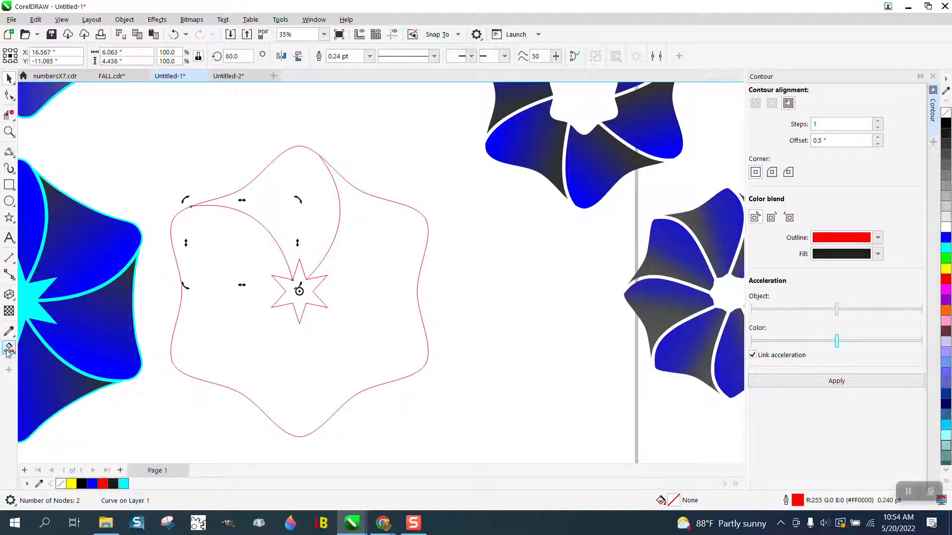
click(8, 352)
click(292, 204)
scroll(387, 366, down, 2)
key(Up)
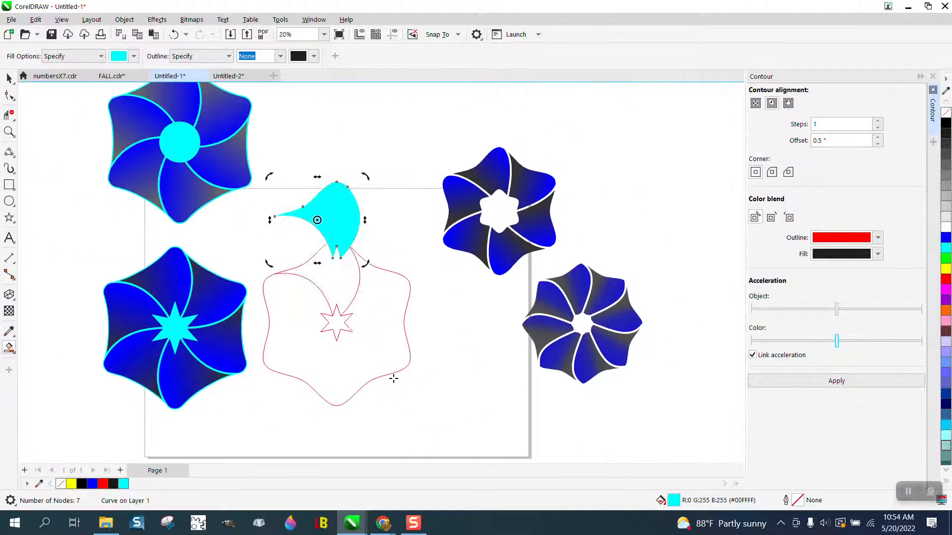
- Move the cyan petal further up off the drawing, remove its fill and give it a black outline
key(Up)
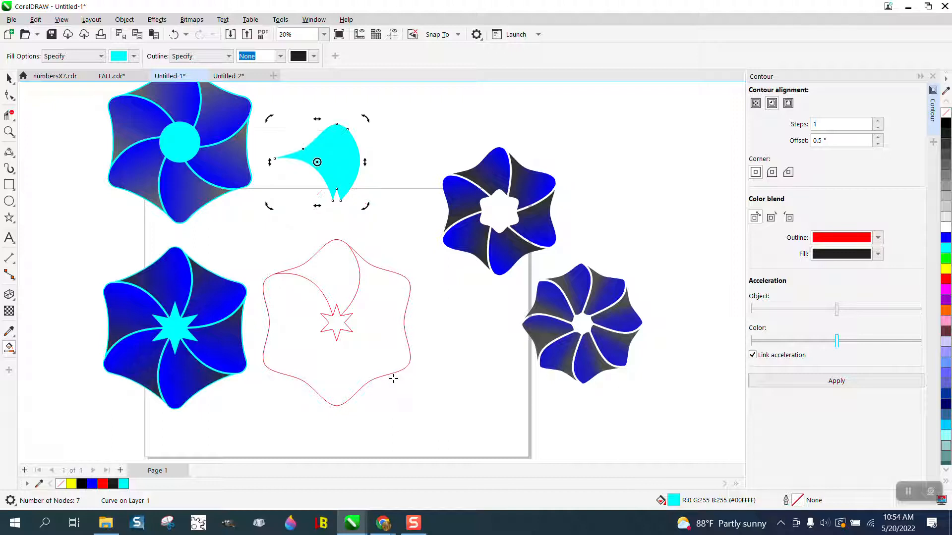
click(945, 113)
right_click(946, 123)
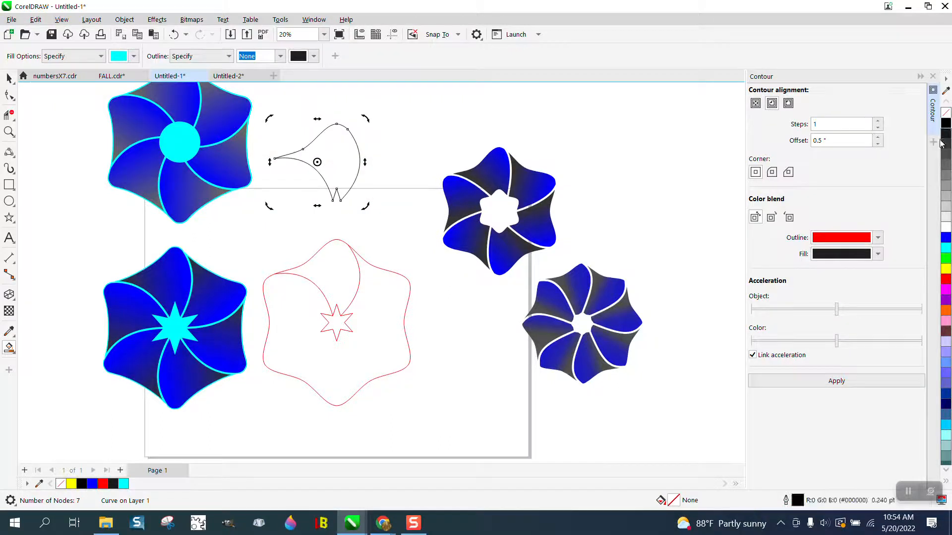
- Apply a one-step inside contour with a 0.1 inch offset to the petal and break the contour apart
triple_click(840, 142)
text(.1)
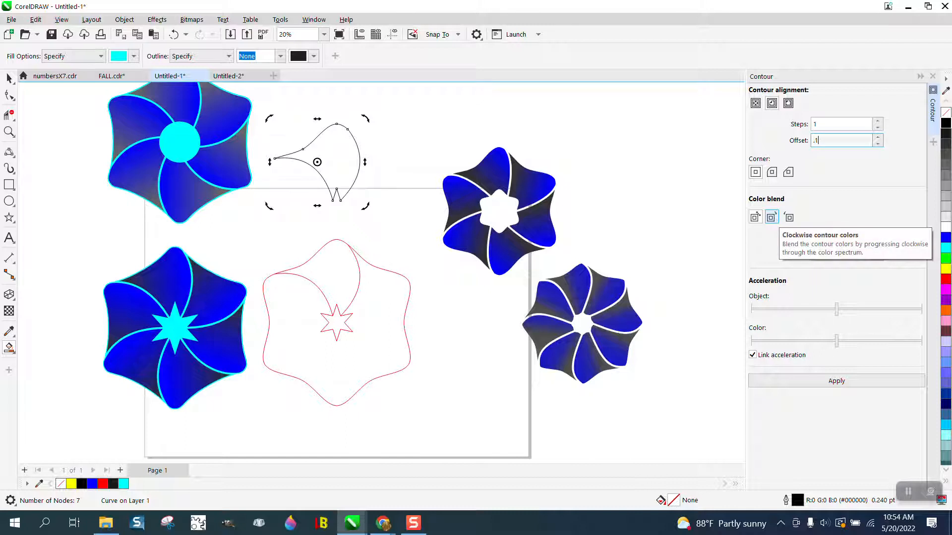
click(836, 380)
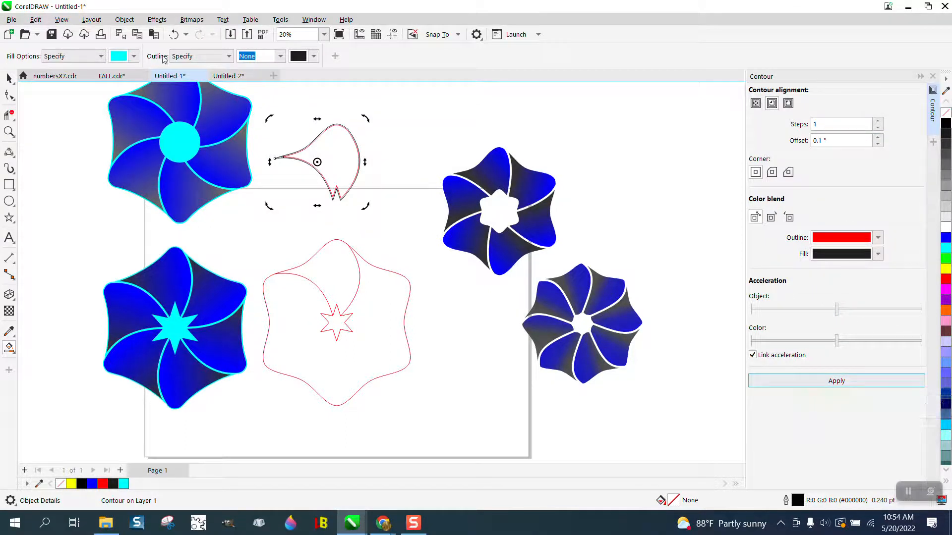
click(131, 22)
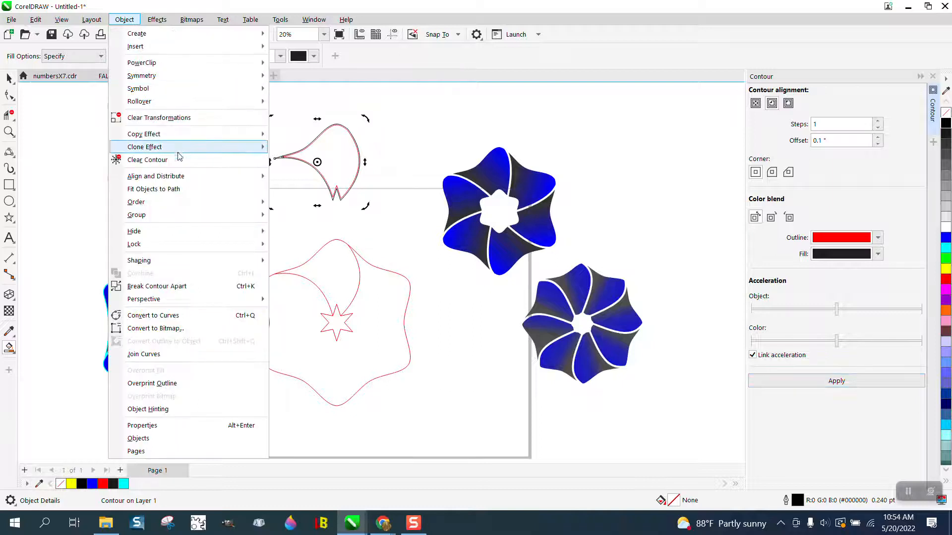
click(177, 286)
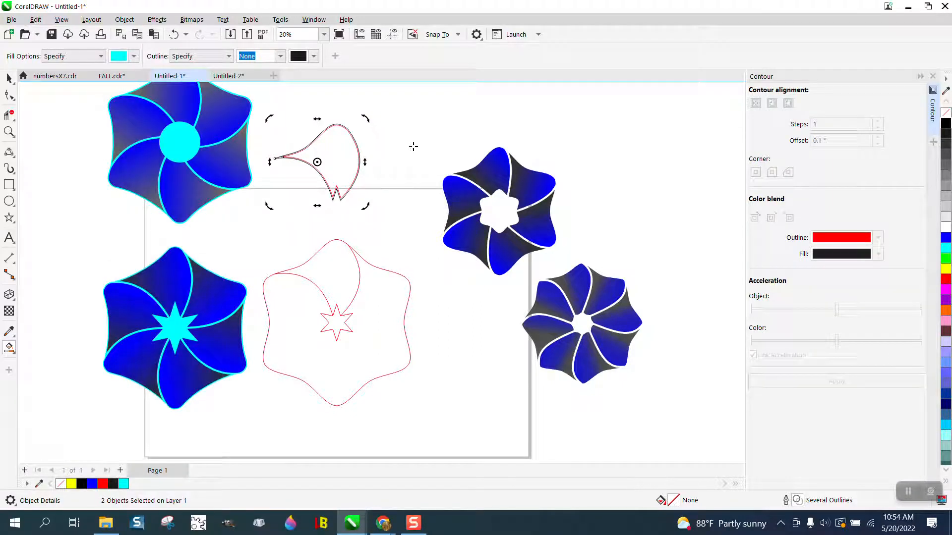
- Check that the petal's inner contour is a separate curve by moving it down and back up
click(368, 105)
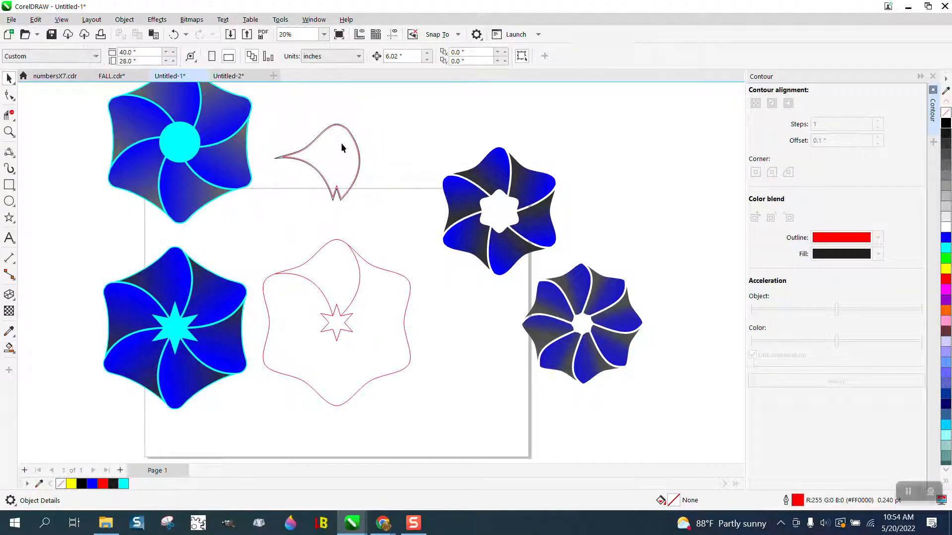
click(341, 145)
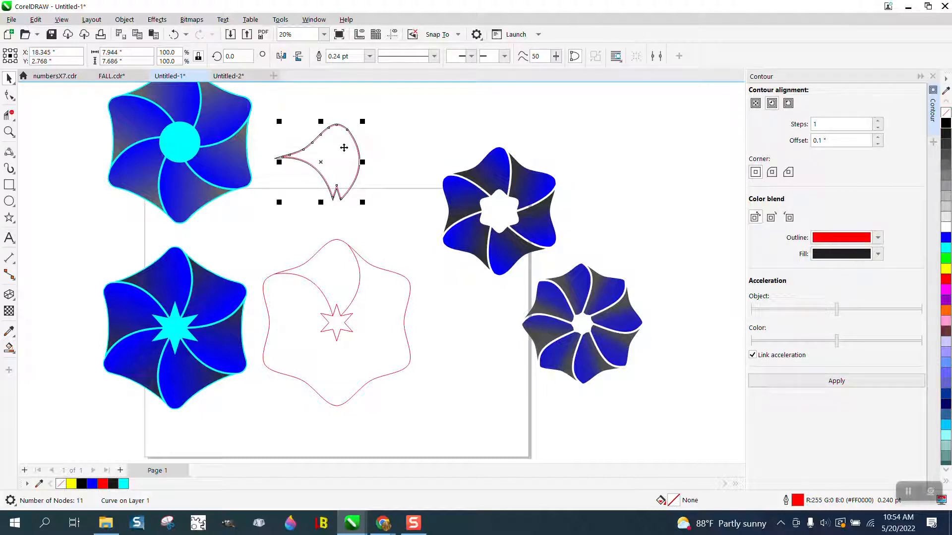
key(Down)
key(Down)
key(Up)
key(Up)
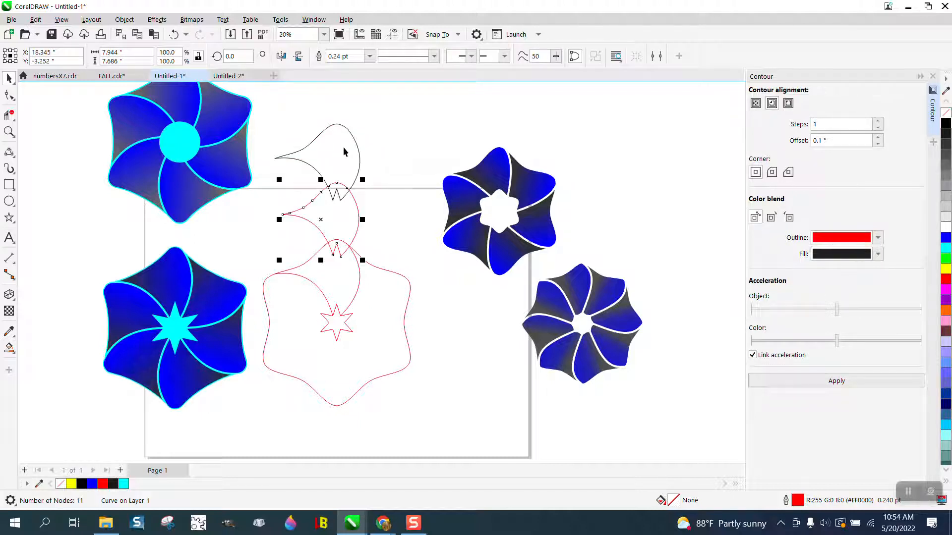
- Delete the star and the two arcs inside the curved hexagon, and move the hexagon down out of the way
drag(255, 238, 459, 403)
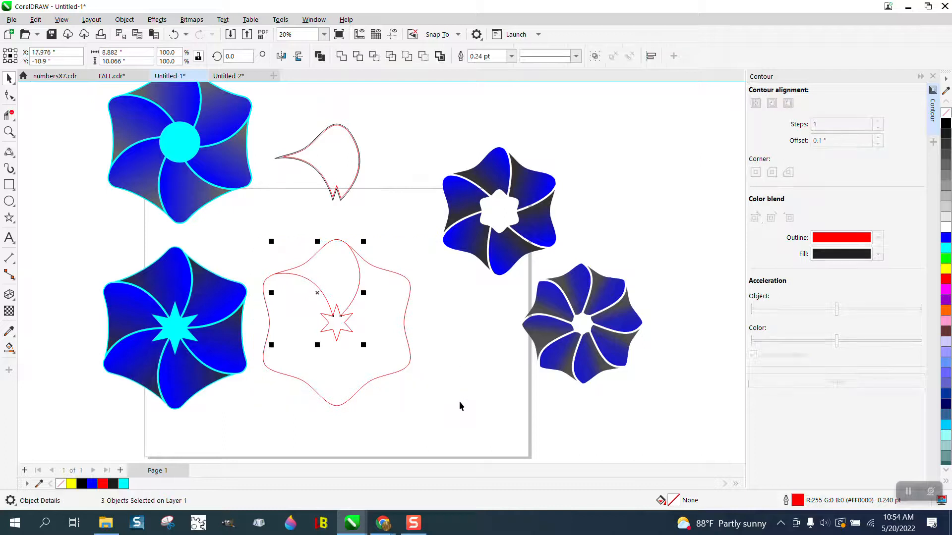
key(Delete)
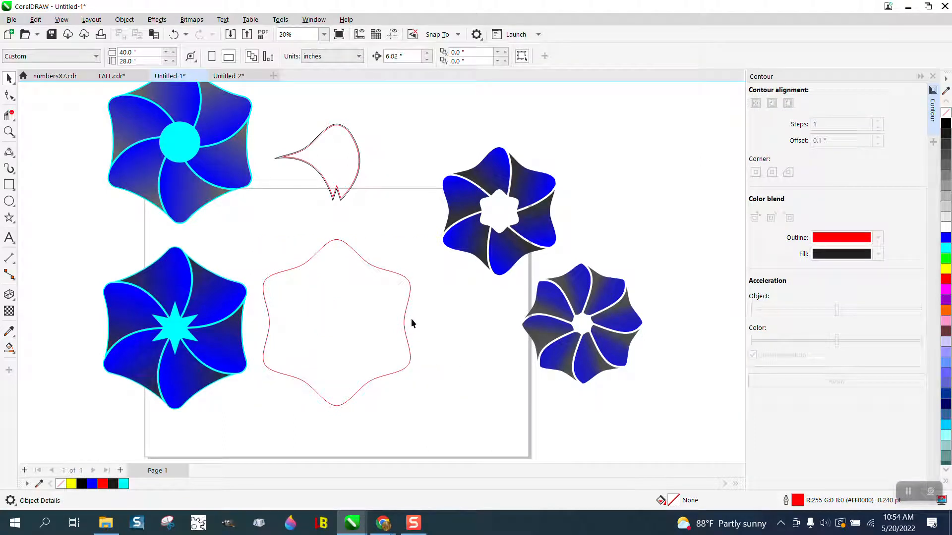
click(381, 270)
scroll(381, 271, down, 1)
key(Down)
key(Down)
key(Down)
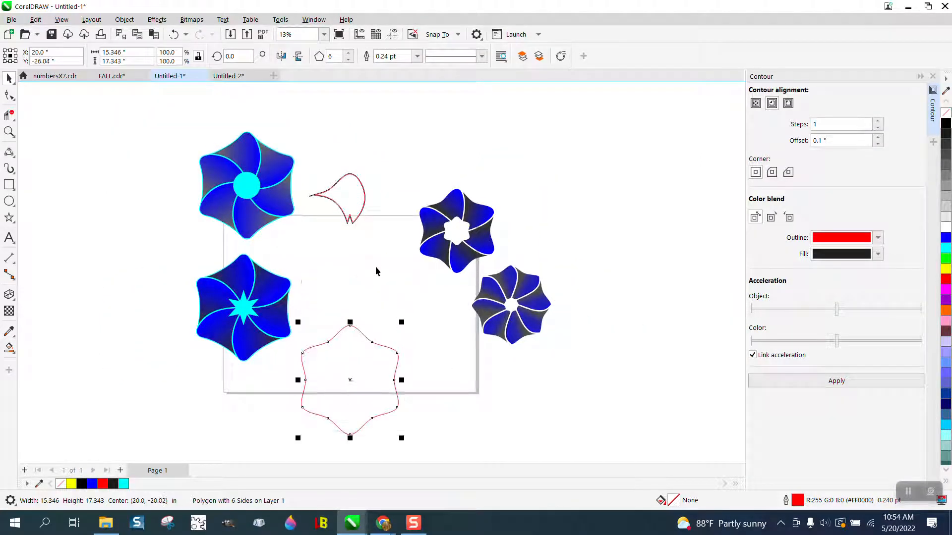
- Move the petal's inner contour down below the outer petal outline, to Y -9.272 inches
click(351, 203)
key(Down)
key(Down)
key(Down)
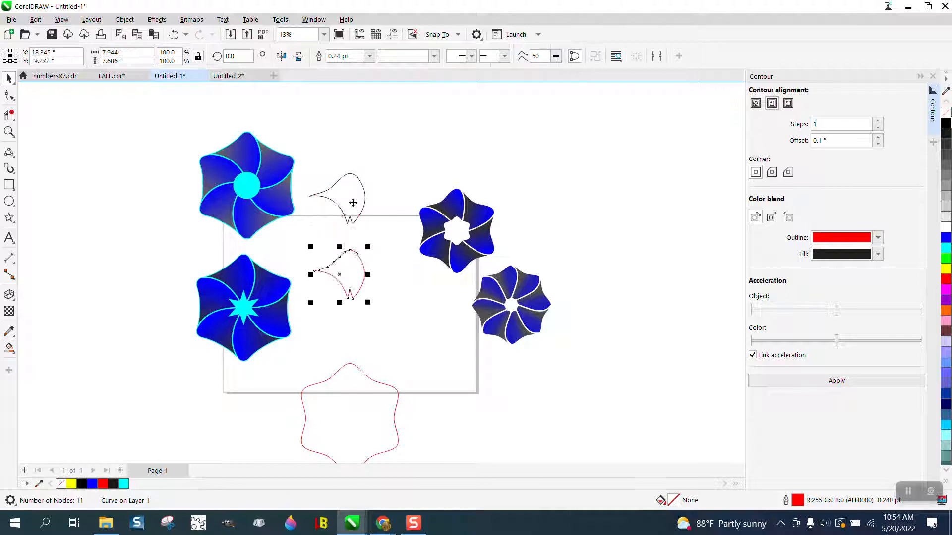
- Smart-fill the inner contour petal with blue and no outline
click(9, 132)
click(575, 393)
key(space)
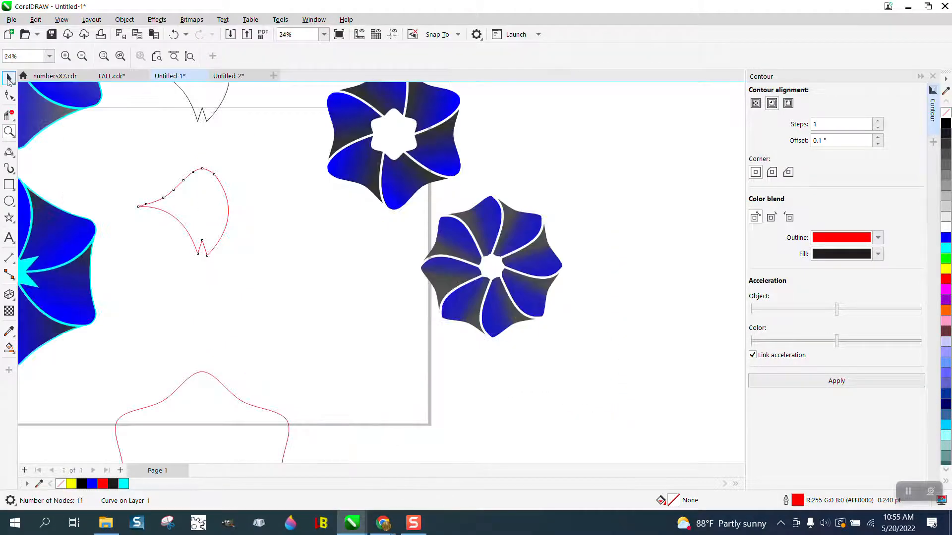
click(9, 348)
click(196, 212)
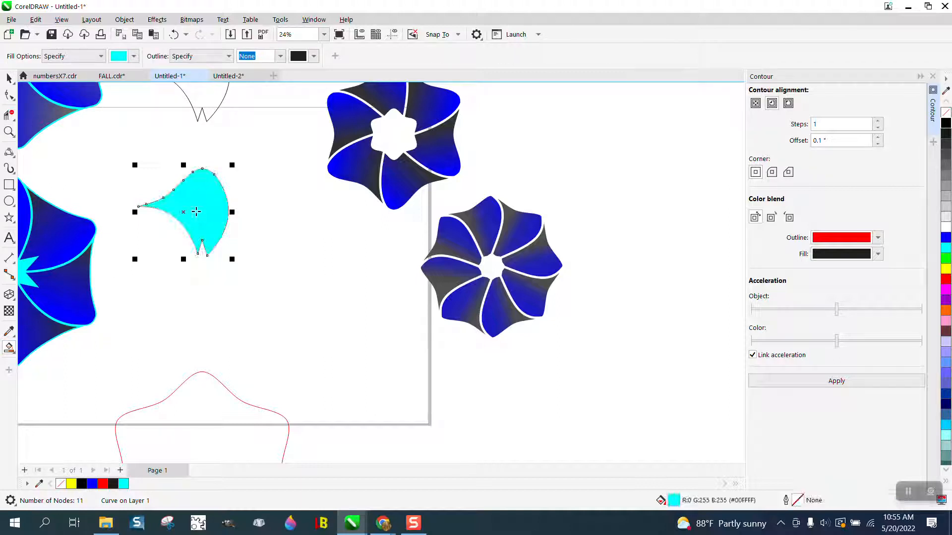
click(135, 56)
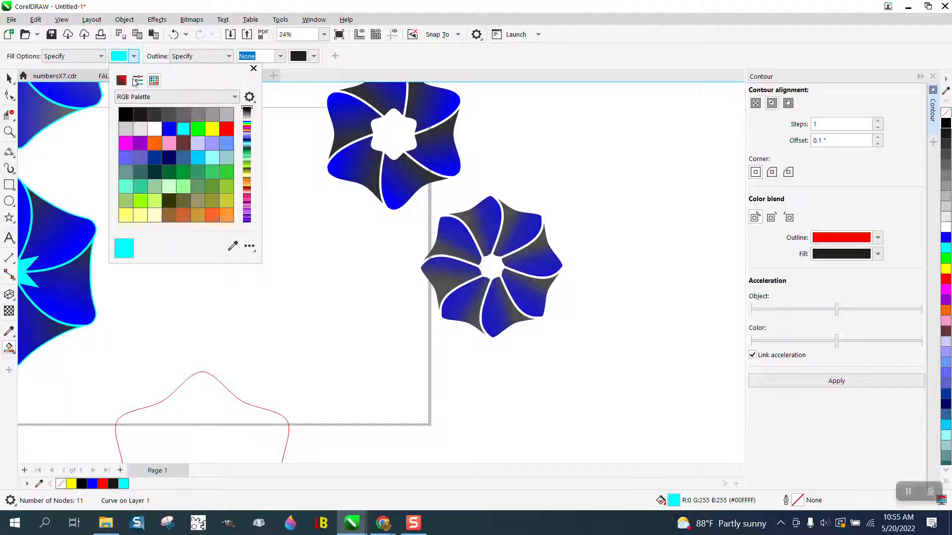
click(169, 129)
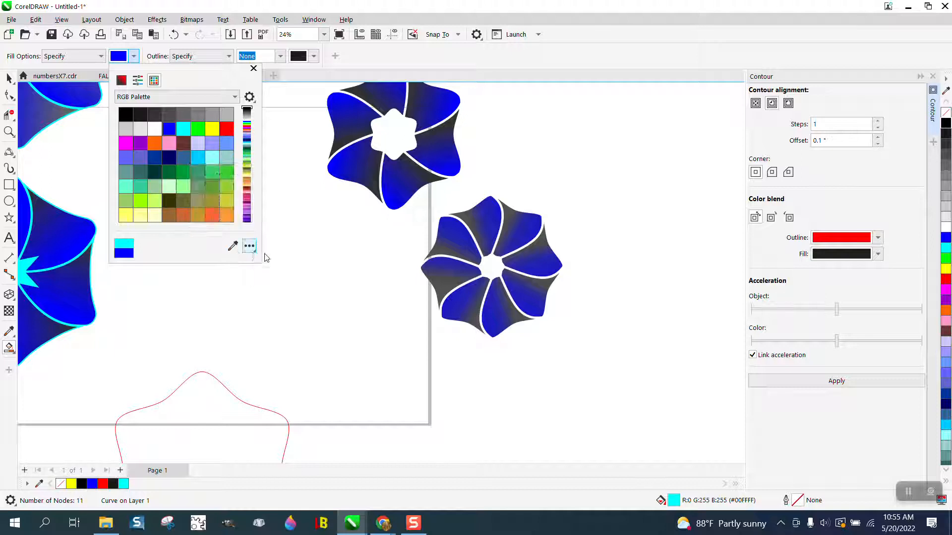
click(215, 224)
click(9, 78)
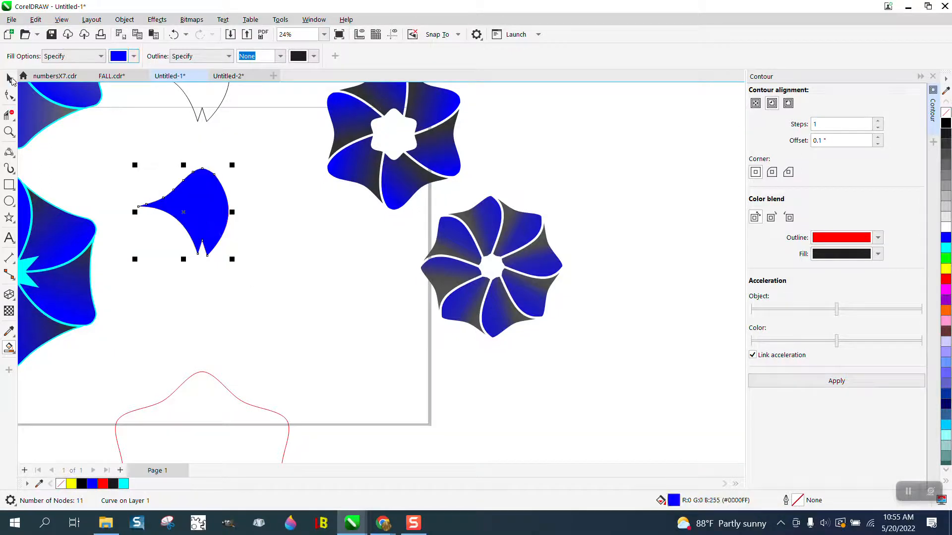
- Clone the blue petal and move the clone's rotation centre to just below the notch at its base
click(36, 20)
click(50, 182)
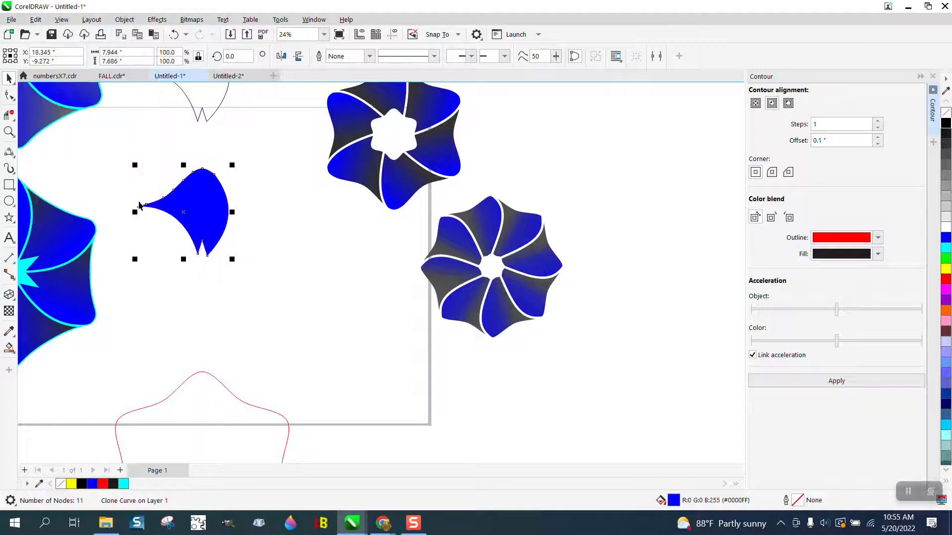
click(195, 213)
mouse_move(184, 212)
mouse_down()
mouse_move(206, 229)
mouse_move(203, 271)
mouse_up()
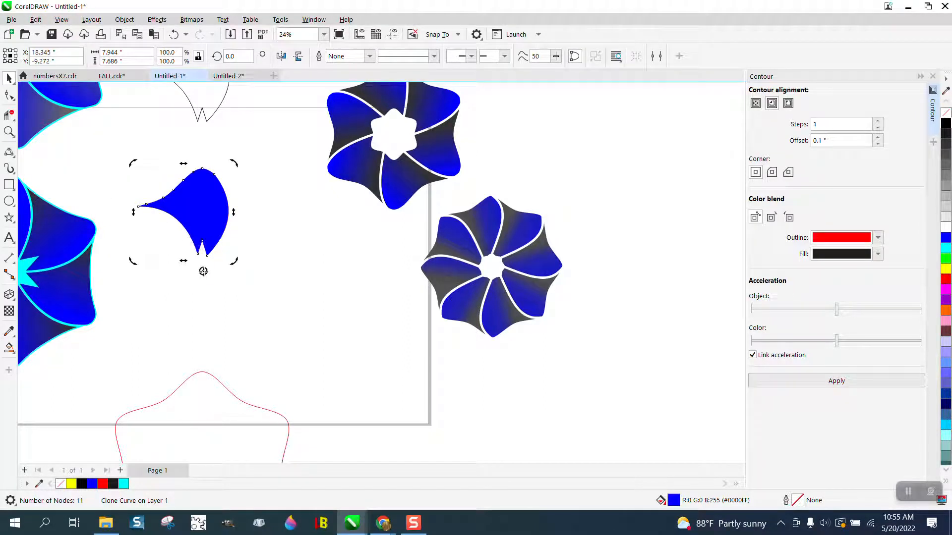
click(261, 76)
click(527, 286)
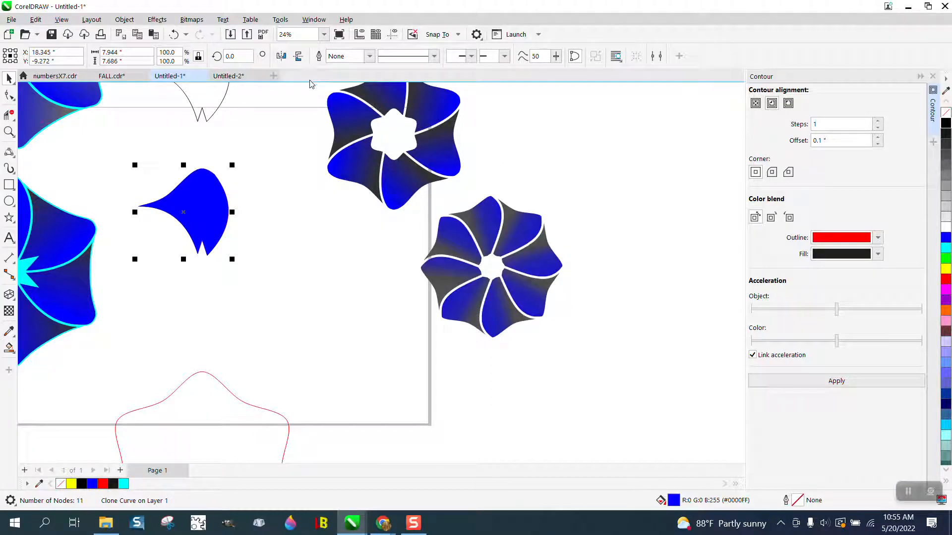
- Show the rulers and guidelines, with a horizontal guideline at Y -14 inches through the page centre
click(359, 34)
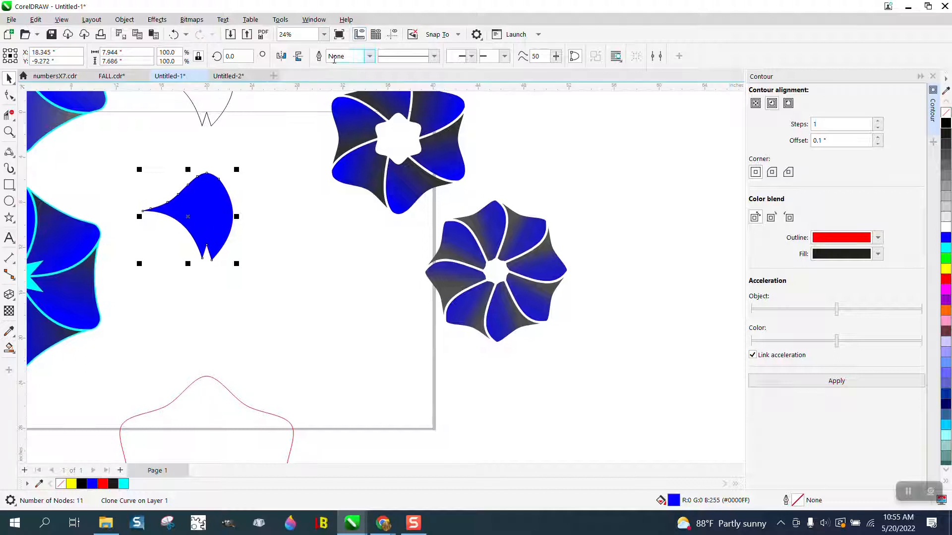
drag(301, 88, 297, 176)
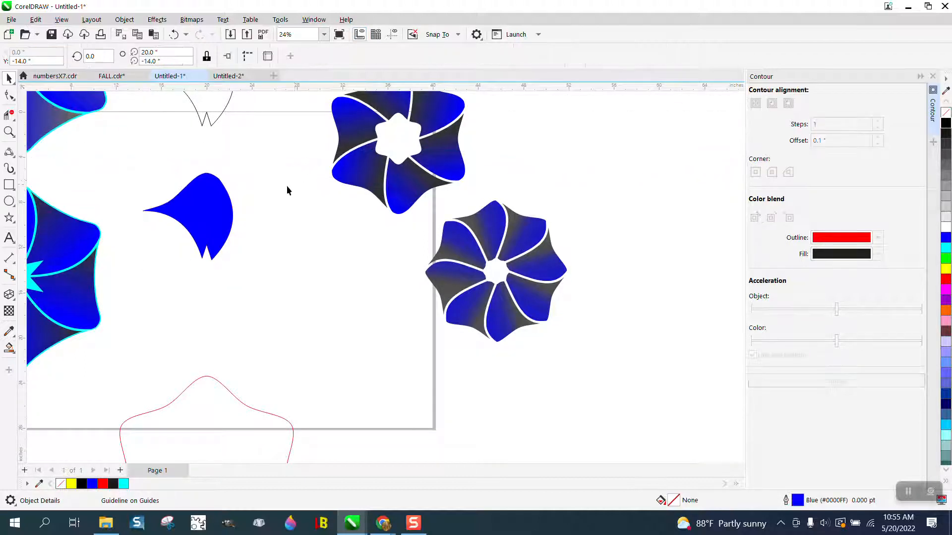
click(395, 35)
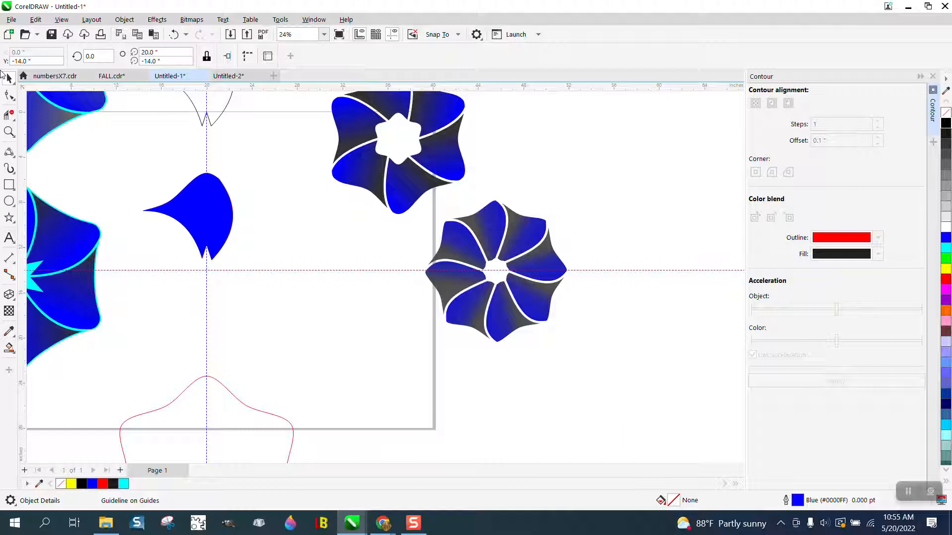
- Snap the cloned petal's rotation centre to the intersection of the guidelines and rotate the clone 60 degrees
click(214, 218)
click(196, 213)
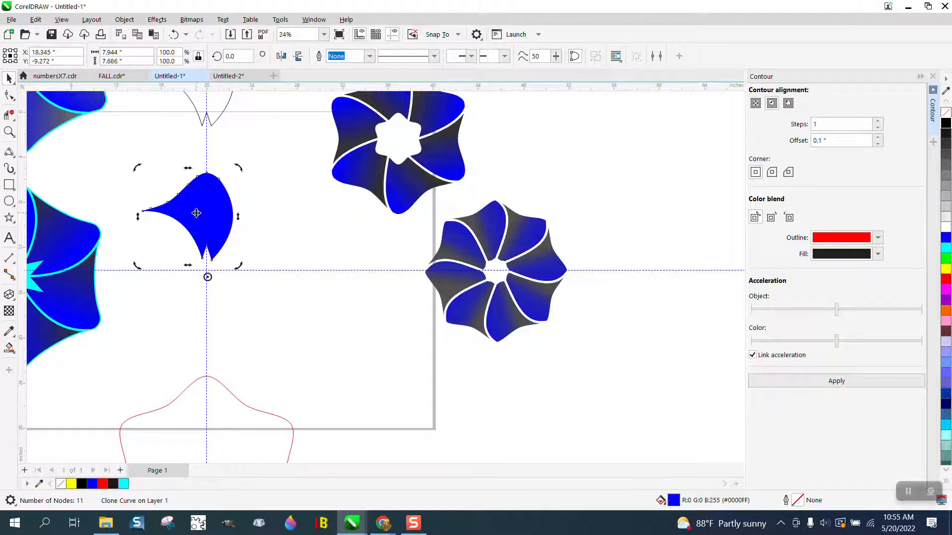
drag(207, 276, 207, 270)
click(210, 212)
click(210, 212)
double_click(244, 57)
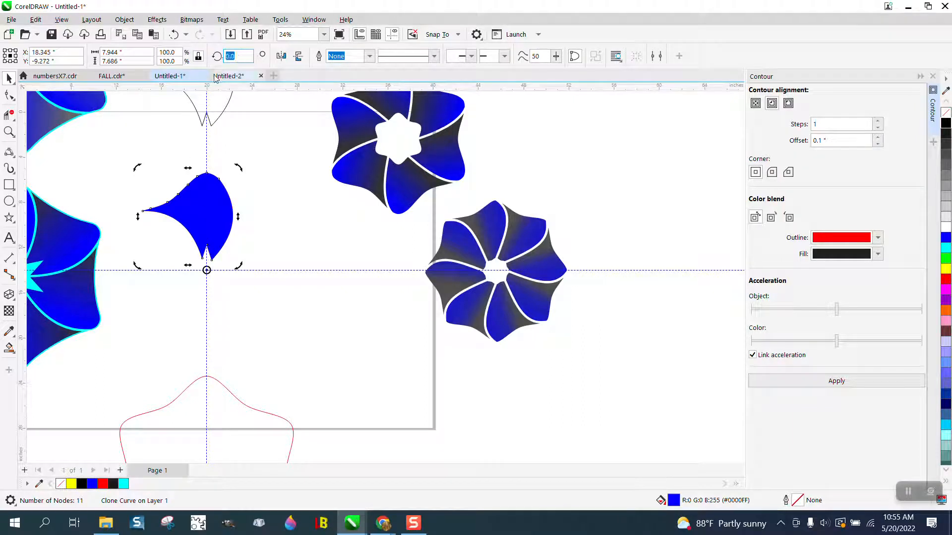
text(60)
key(Return)
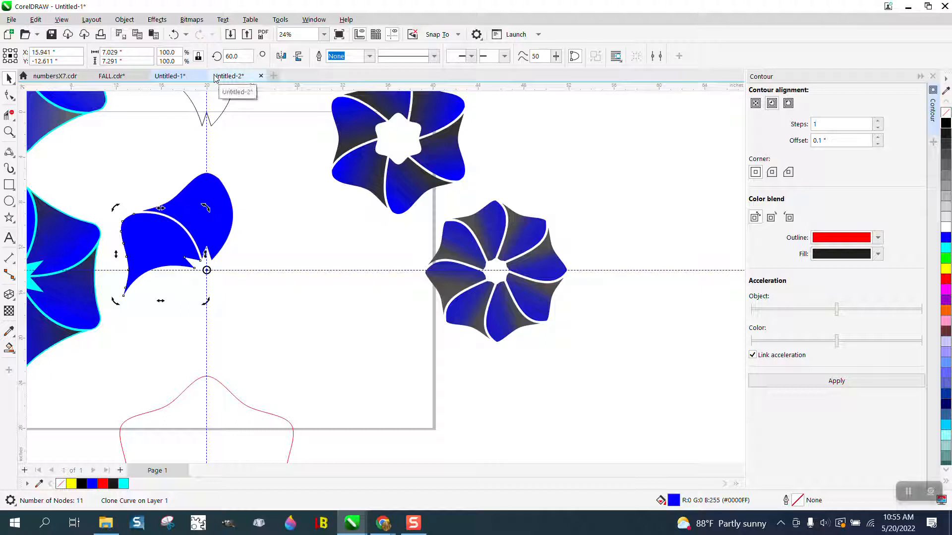
- Create another clone of the petal rotated to 120 degrees and repeat the rotated clone three times to complete six petals
double_click(234, 57)
text(120)
key(Return)
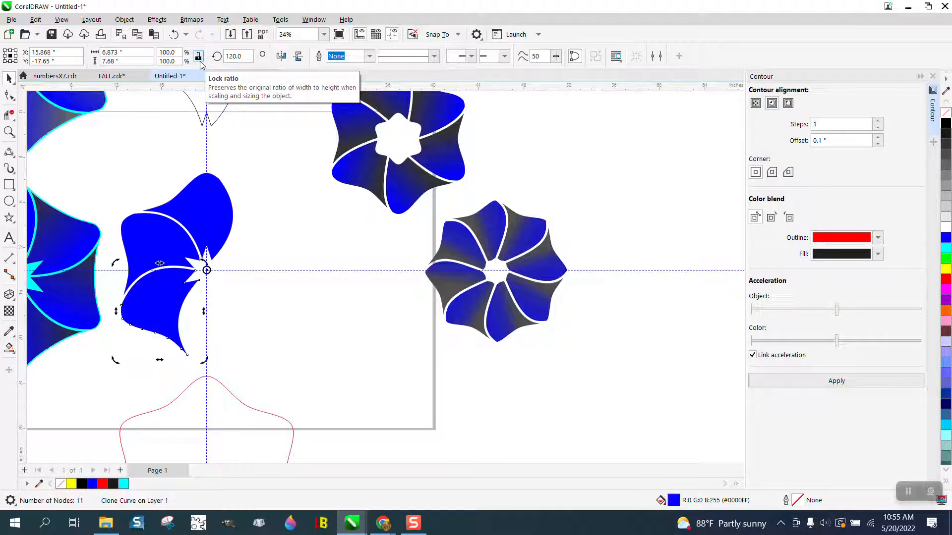
key(ctrl+r)
key(ctrl+r)
key(ctrl+r)
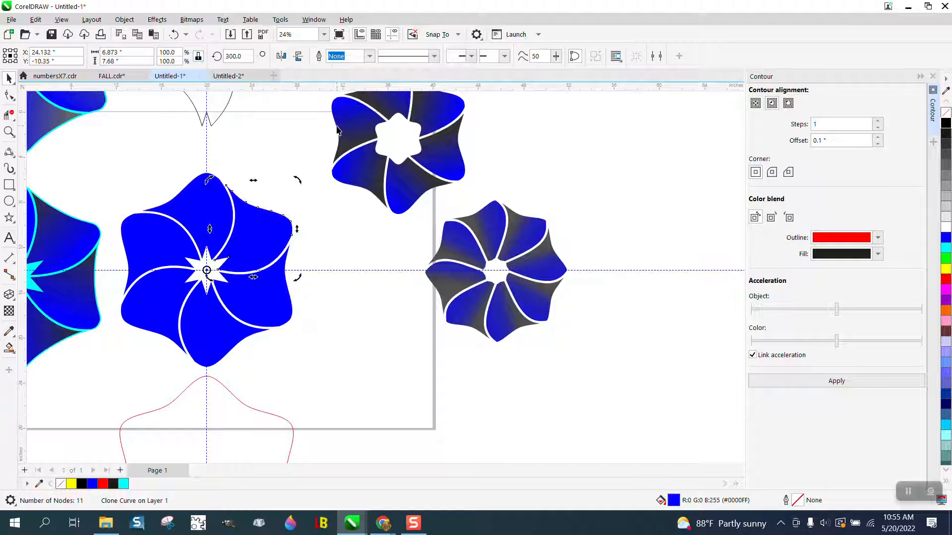
- Apply an interactive fountain fill to the original top petal, from blue near its upper curve to dark grey near its pointed end
scroll(332, 137, down, 1)
click(212, 191)
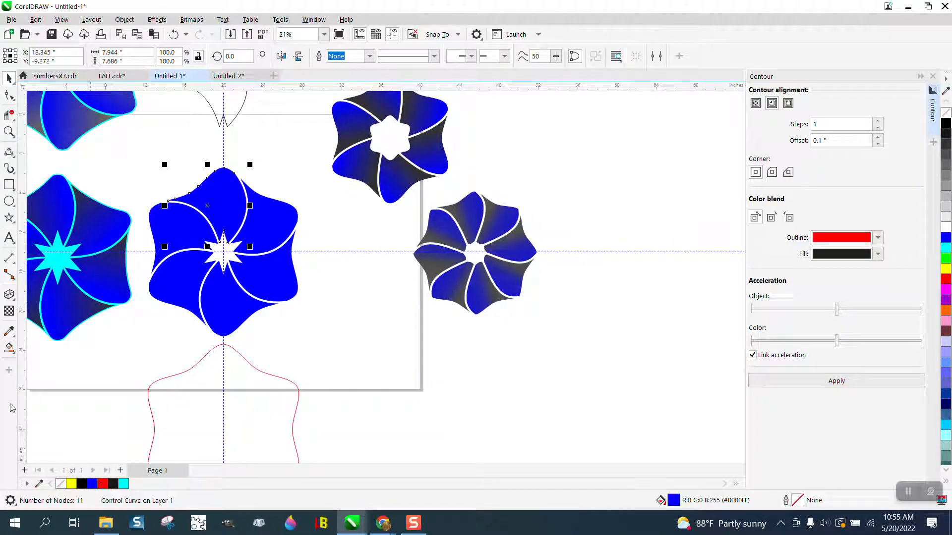
click(15, 352)
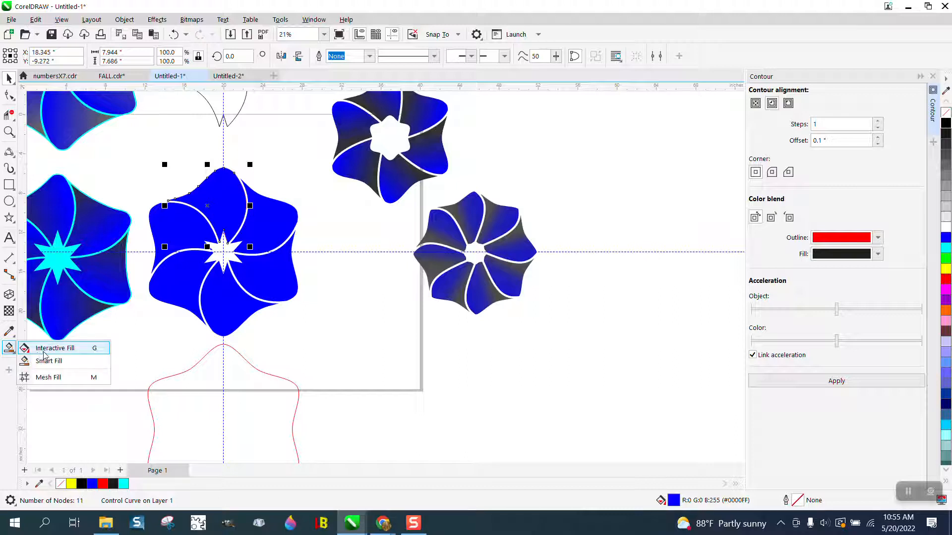
click(55, 348)
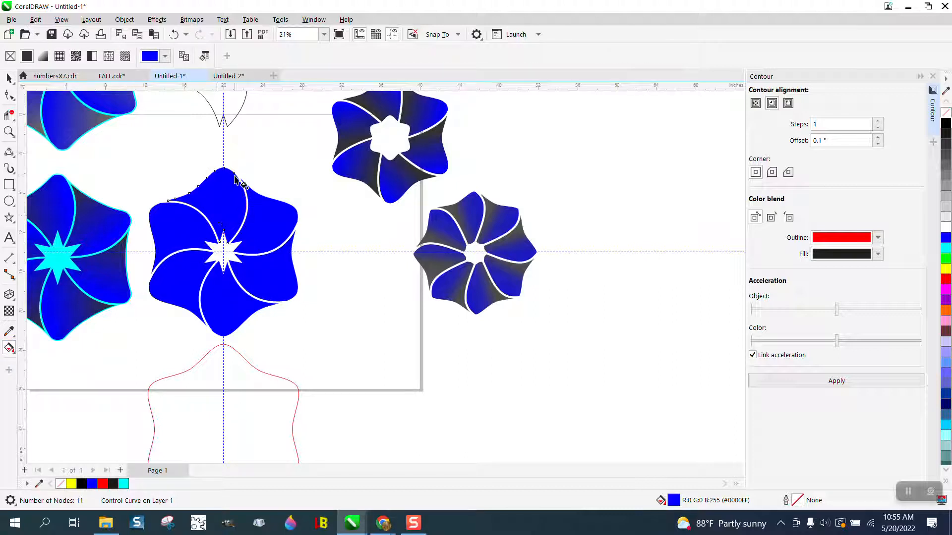
drag(234, 174, 184, 202)
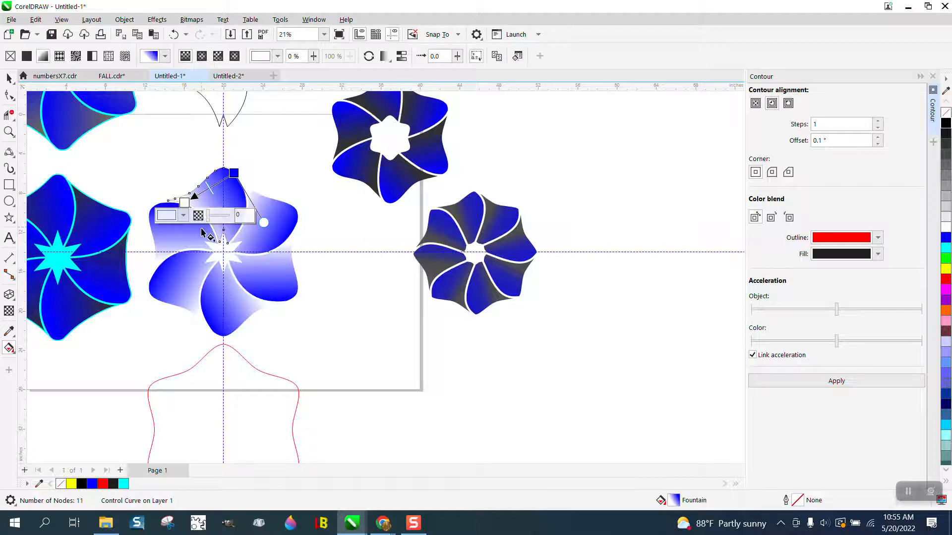
drag(948, 150, 184, 202)
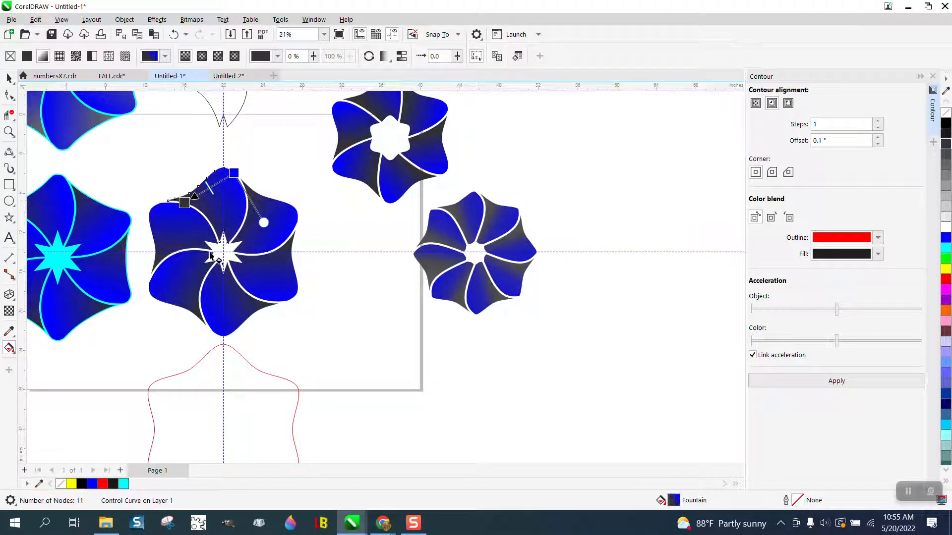
click(8, 79)
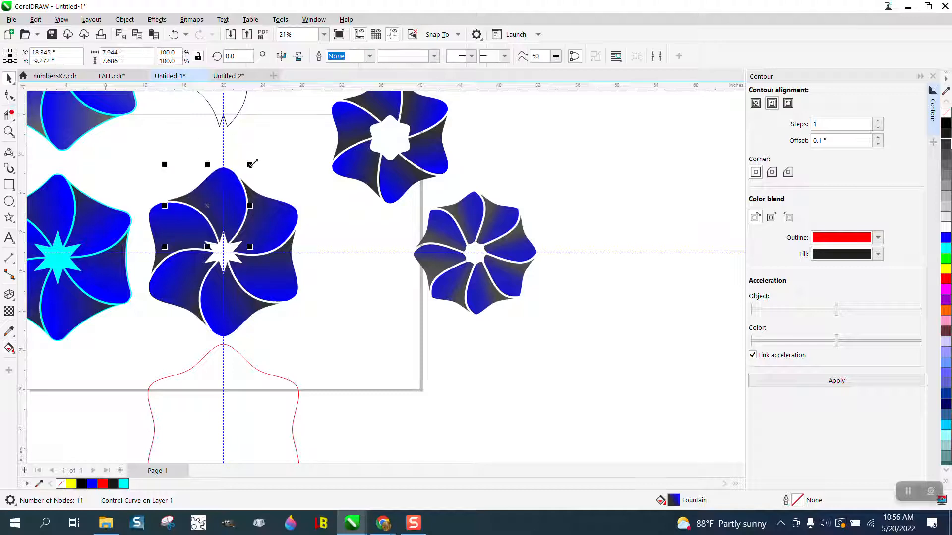
- Fill the red wavy six-sided polygon below the flower with cyan
click(334, 221)
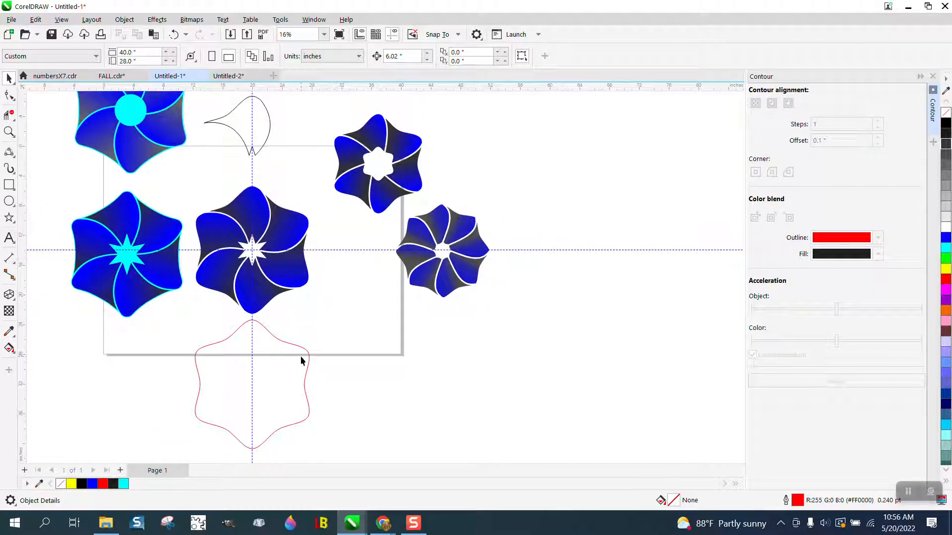
click(307, 353)
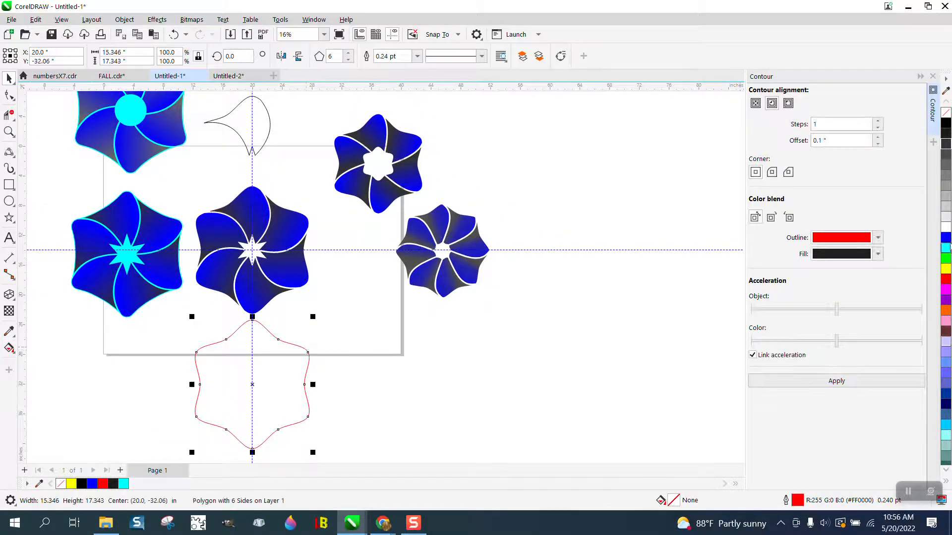
click(946, 248)
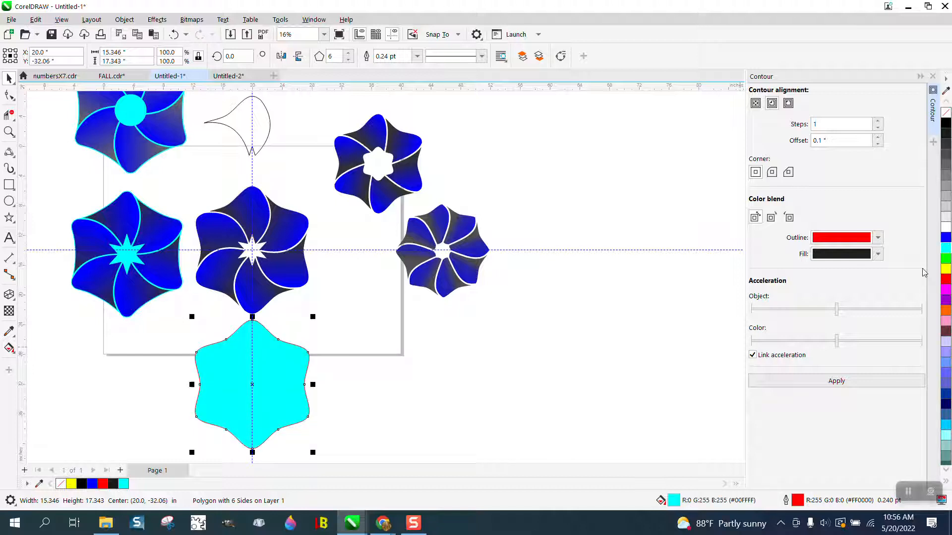
- Move the cyan polygon up behind the white-gapped flower at the page centre and remove its outline
key(Up)
key(Up)
key(Up)
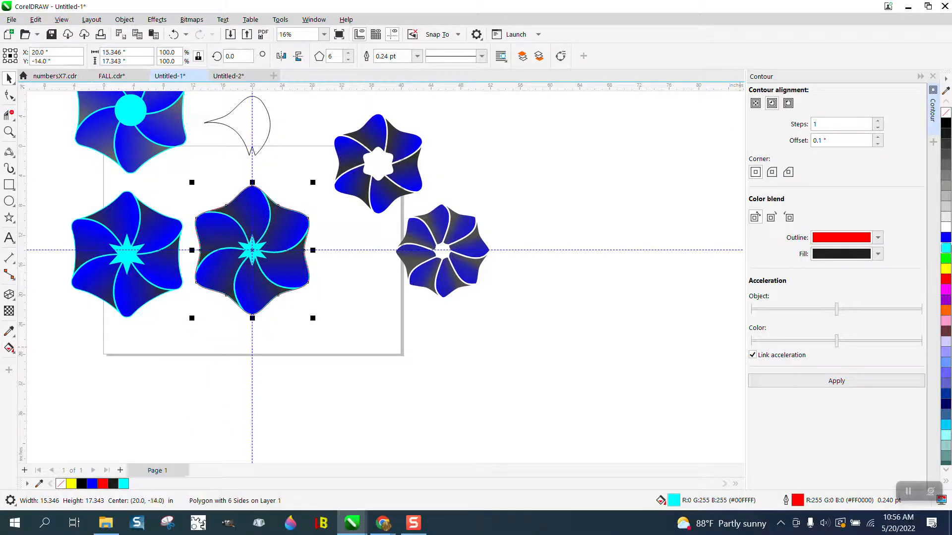
right_click(946, 113)
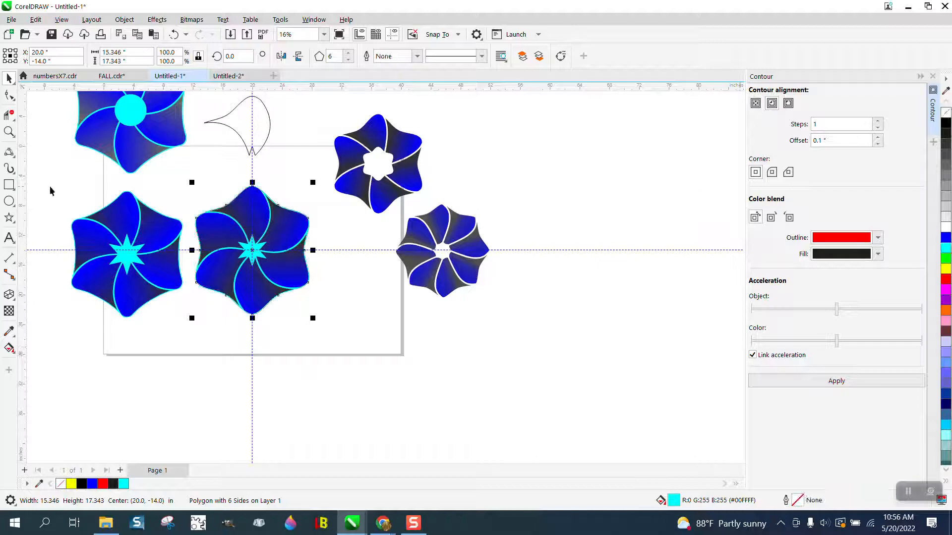
click(9, 132)
drag(201, 171, 352, 322)
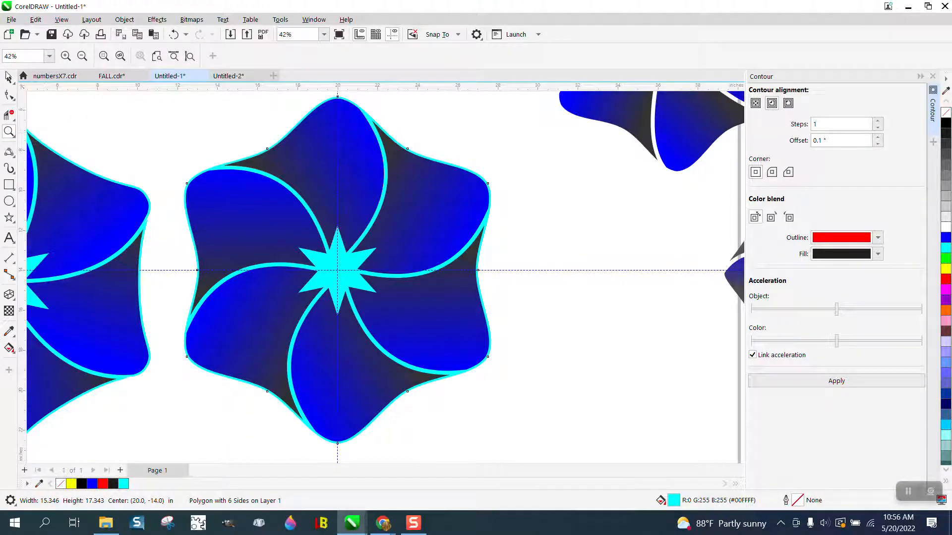
key(space)
key(Escape)
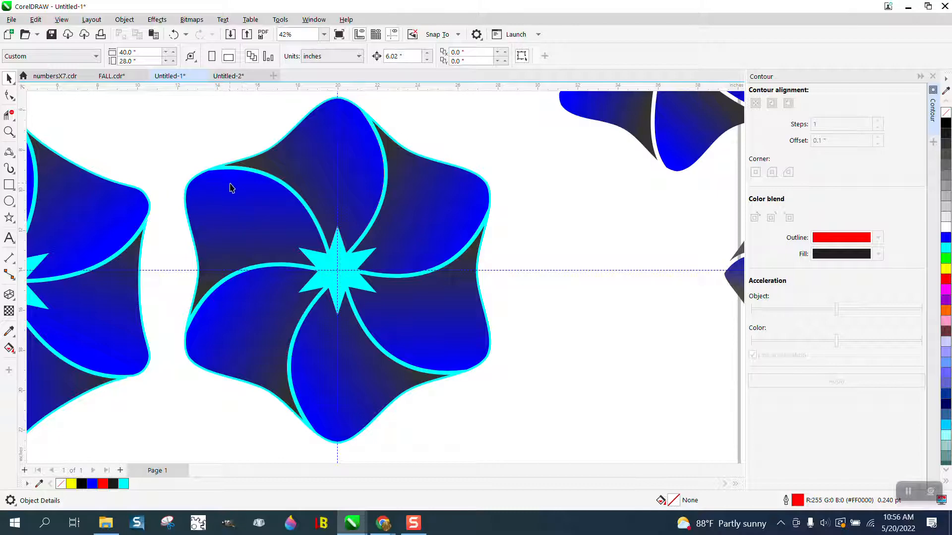
scroll(230, 187, down, 4)
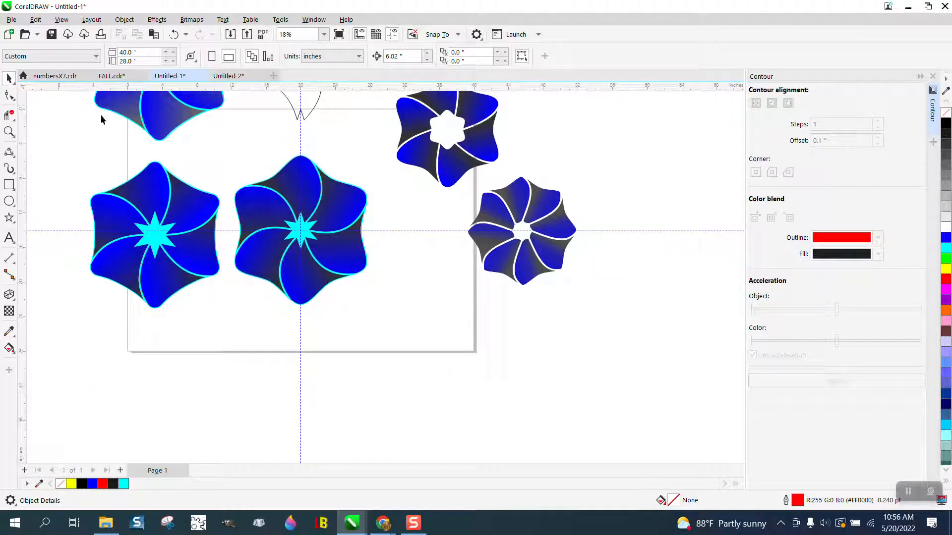
- Undo the polygon's outline removal and its move behind the flower, and delete the polygon
click(174, 36)
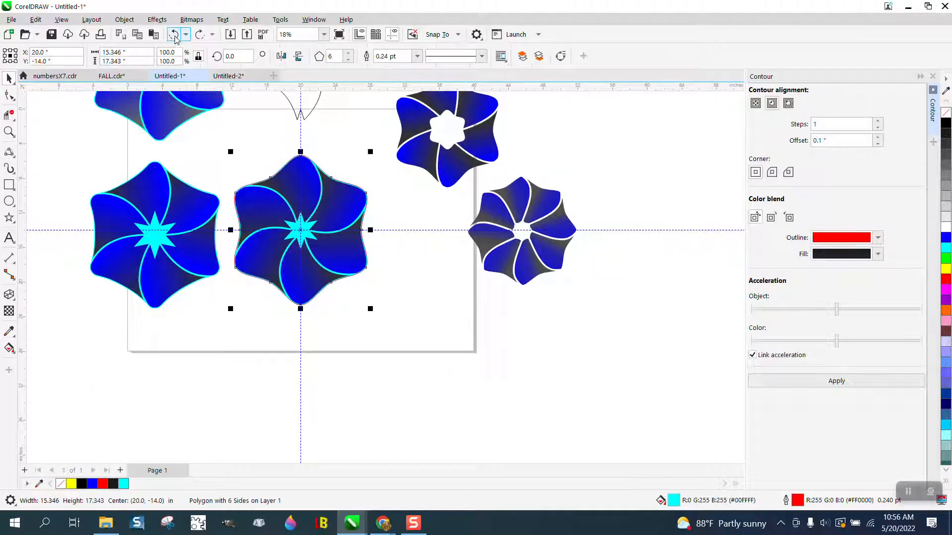
click(174, 35)
click(174, 36)
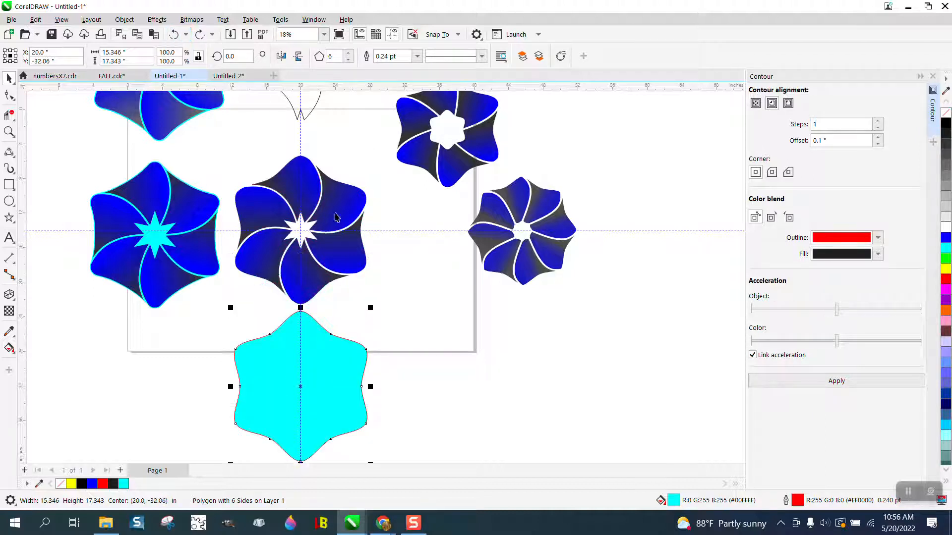
key(Delete)
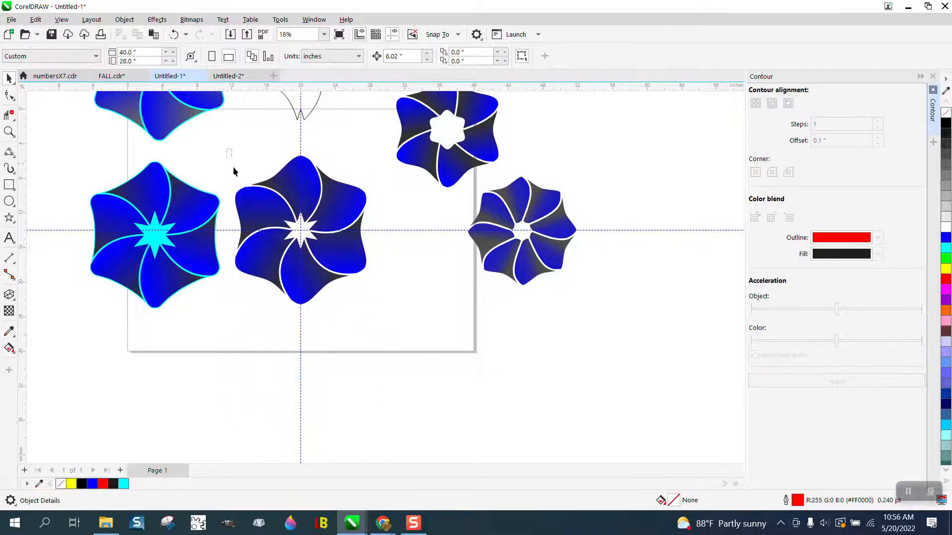
- Create a boundary curve around the six petals of the central flower and move it about 18 inches down, below the flower
drag(233, 171, 392, 310)
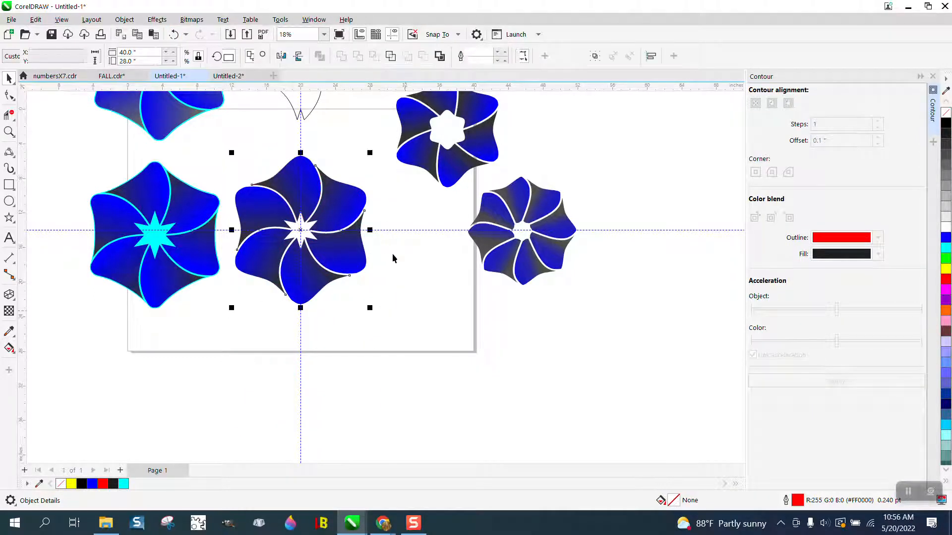
click(439, 56)
key(Down)
key(Down)
key(Down)
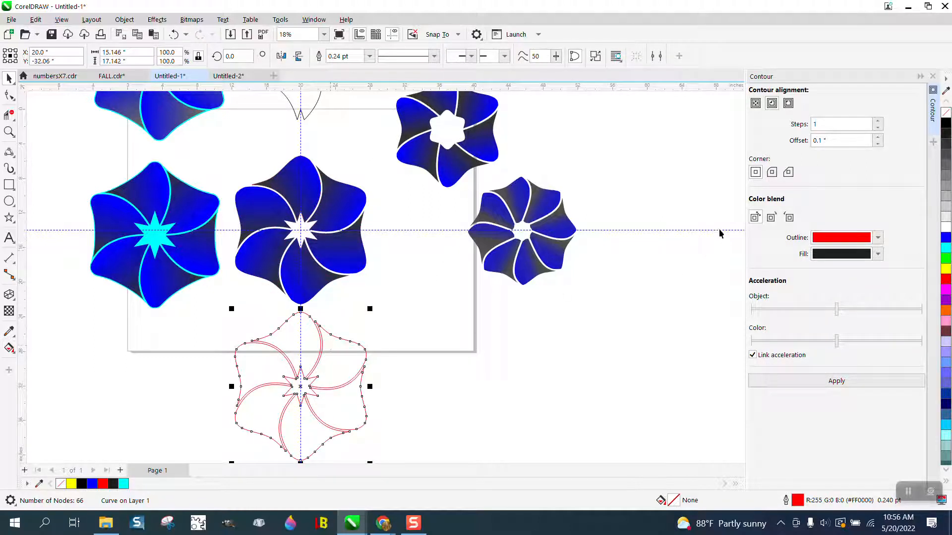
- Apply a one-step outside contour with a 0.11-inch offset to the red boundary curve
click(788, 103)
click(825, 140)
text(.)
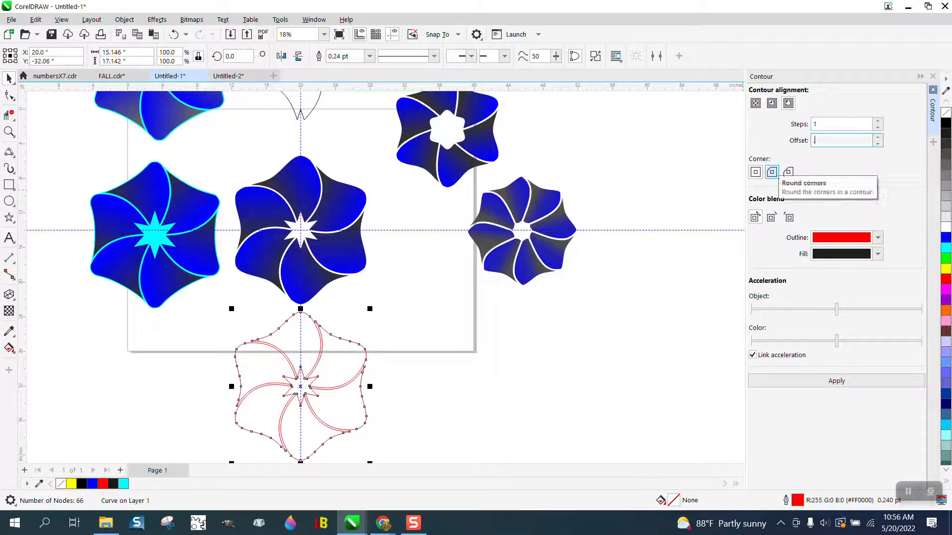
text(11)
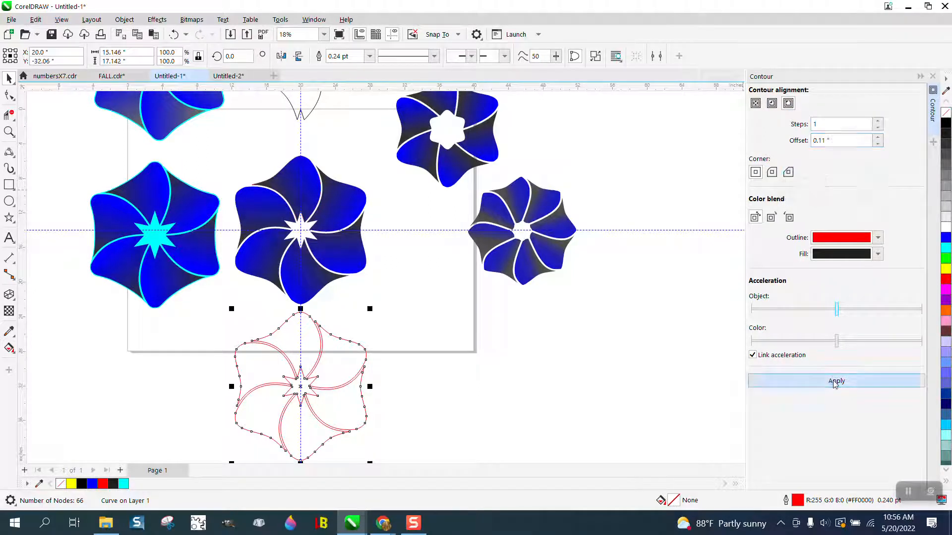
click(833, 382)
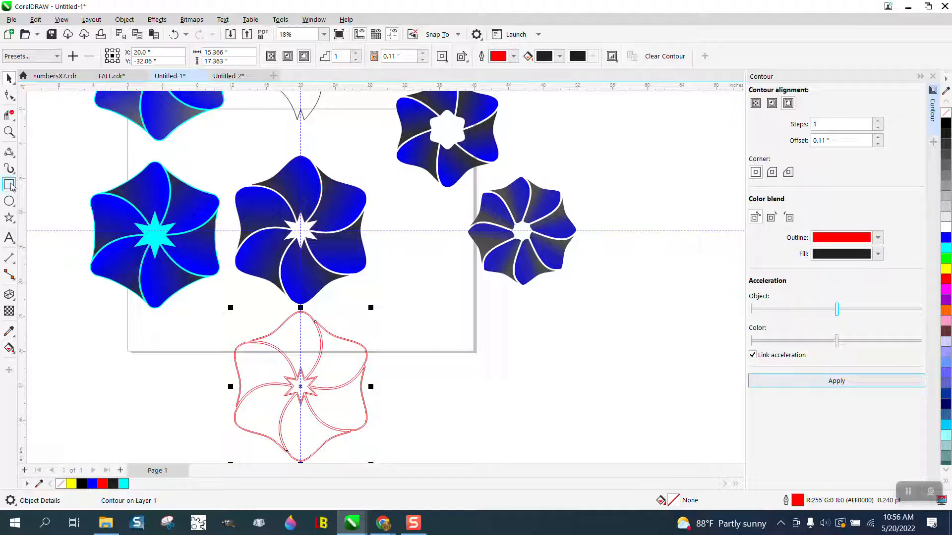
click(9, 132)
drag(303, 300, 350, 349)
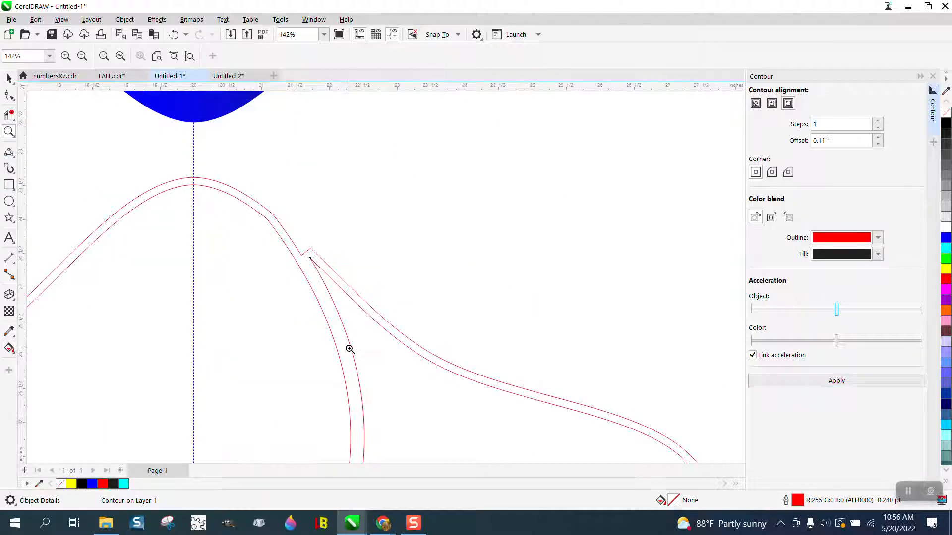
- Undo the contour and reapply it to the boundary curve with a 0.2-inch offset
click(173, 35)
double_click(842, 140)
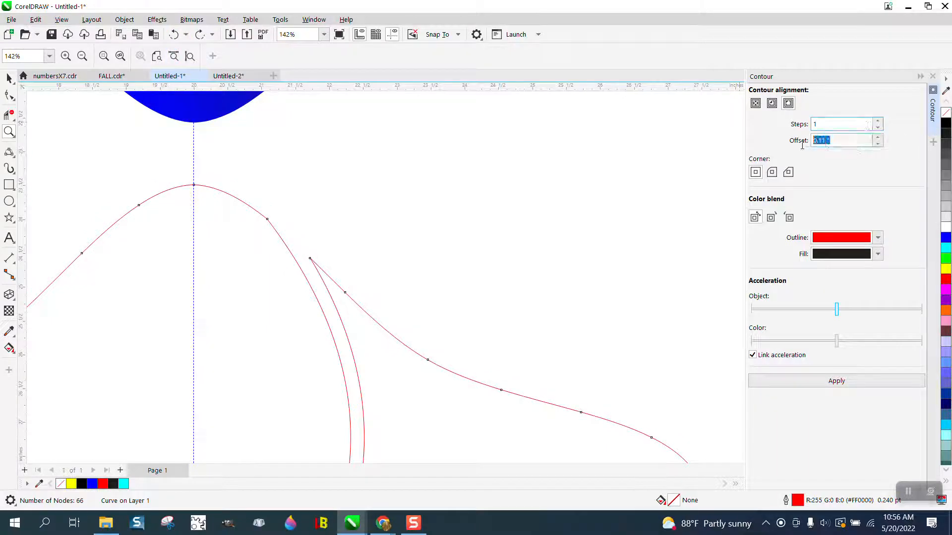
text(.2)
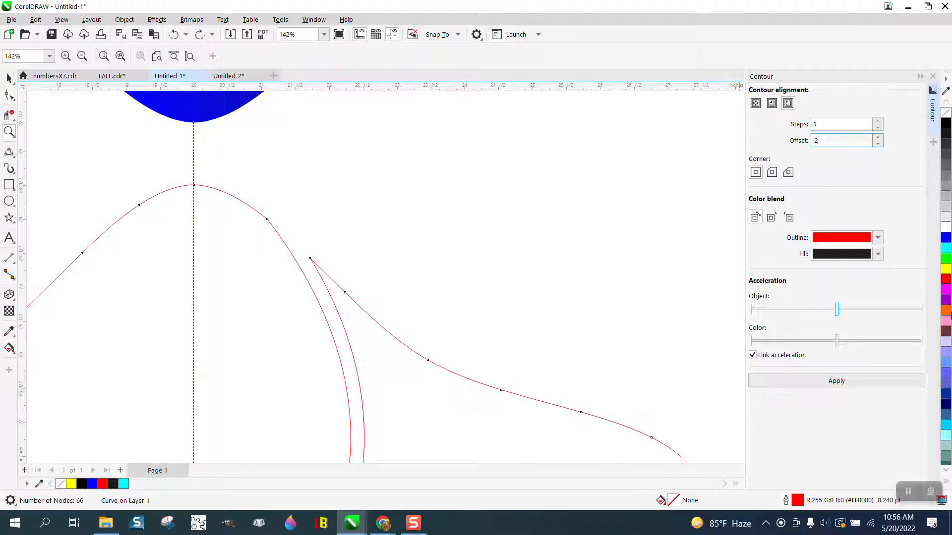
click(841, 383)
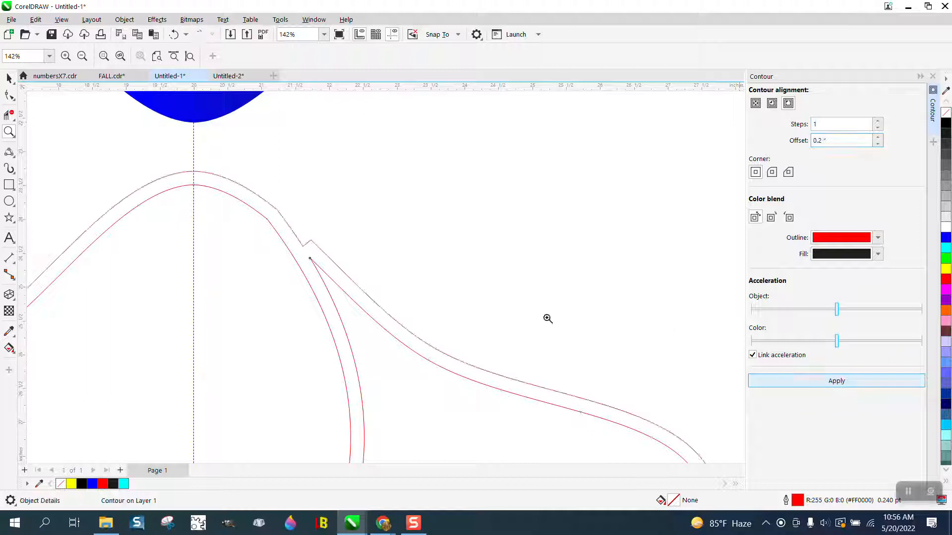
- Undo the contour and reapply it to the boundary curve with round corners
click(175, 34)
click(772, 172)
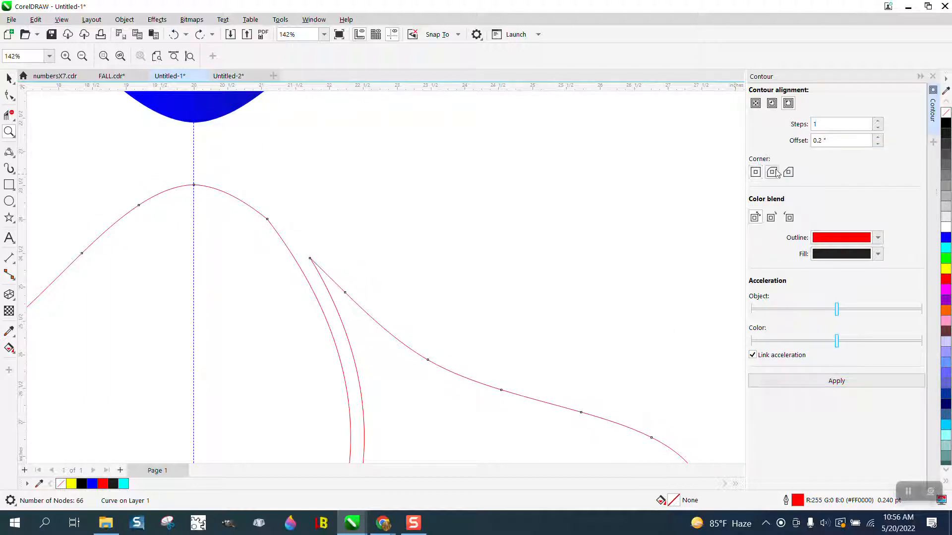
click(837, 382)
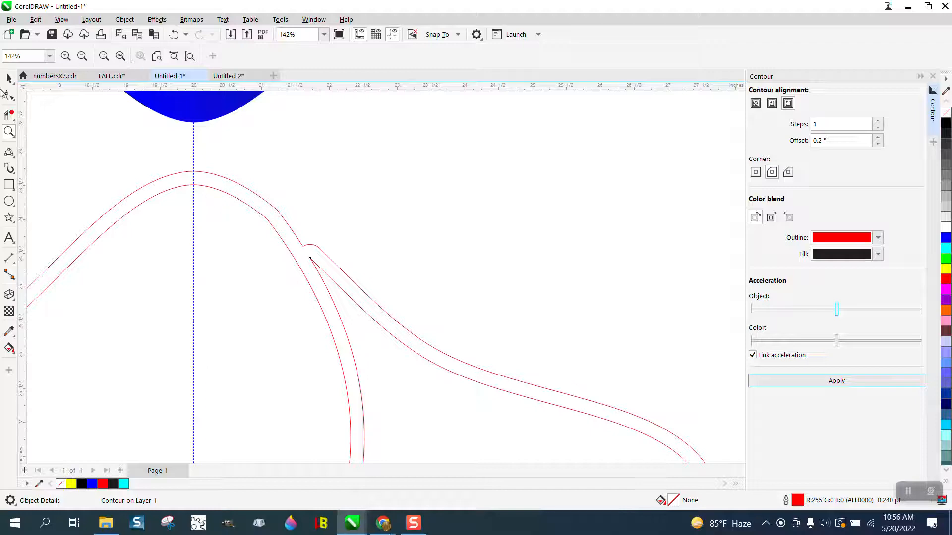
- Draw a rectangle about 22.3 by 19 inches around the contoured flower outline
click(9, 78)
scroll(311, 127, down, 5)
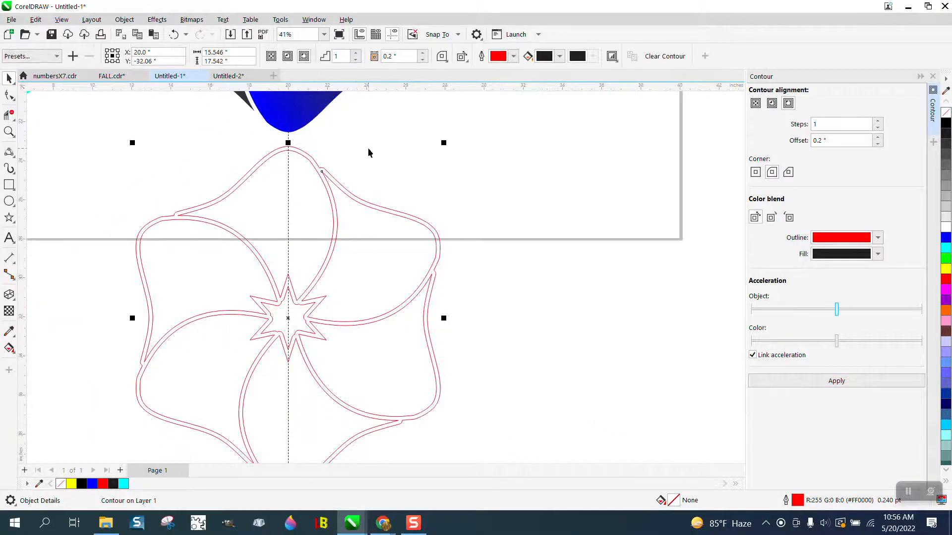
scroll(368, 148, down, 1)
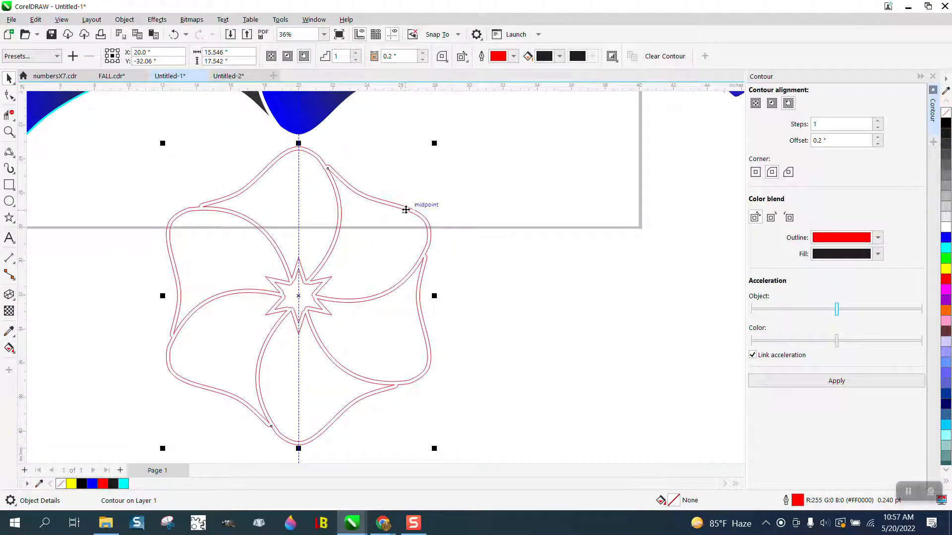
scroll(412, 232, down, 2)
drag(210, 174, 518, 391)
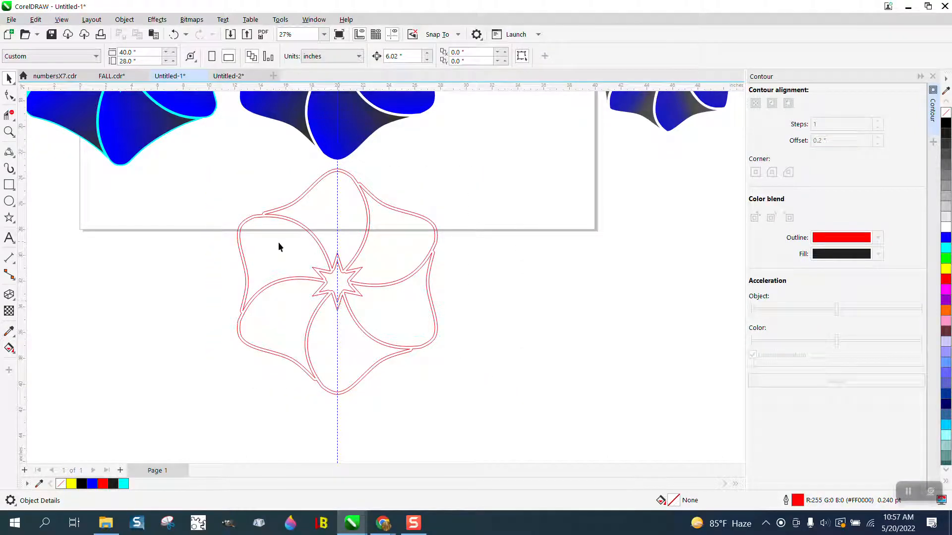
click(9, 185)
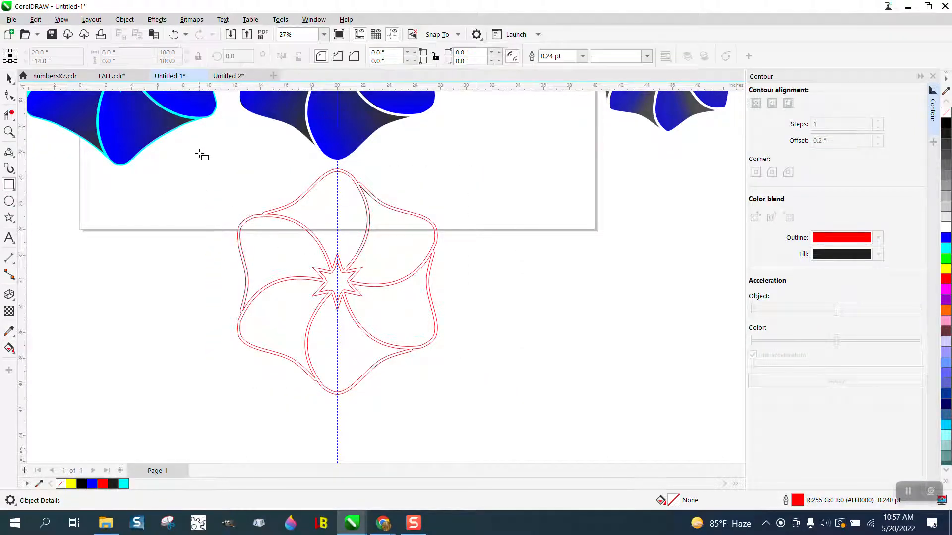
drag(199, 153, 486, 397)
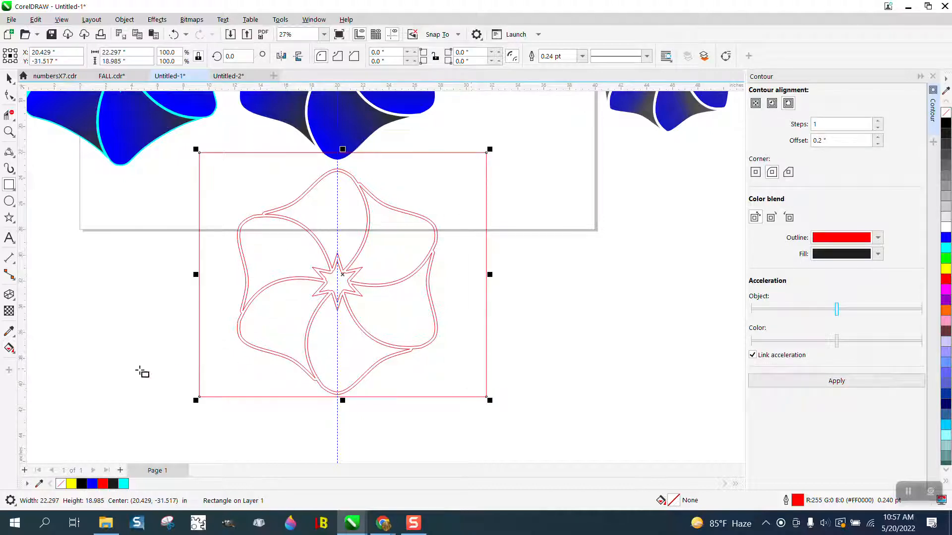
- Use Smart Fill to fill the area between the rectangle and the outer flower contour with blue
click(10, 348)
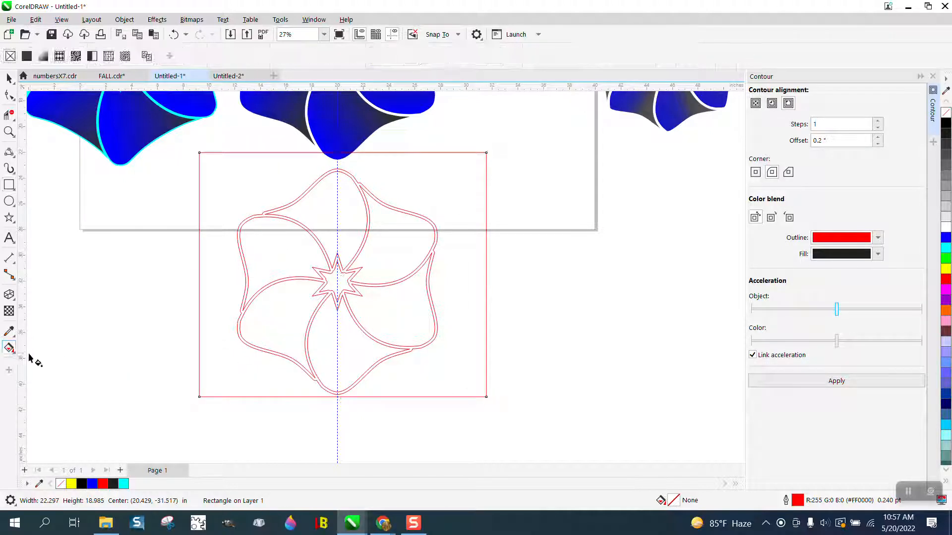
click(14, 353)
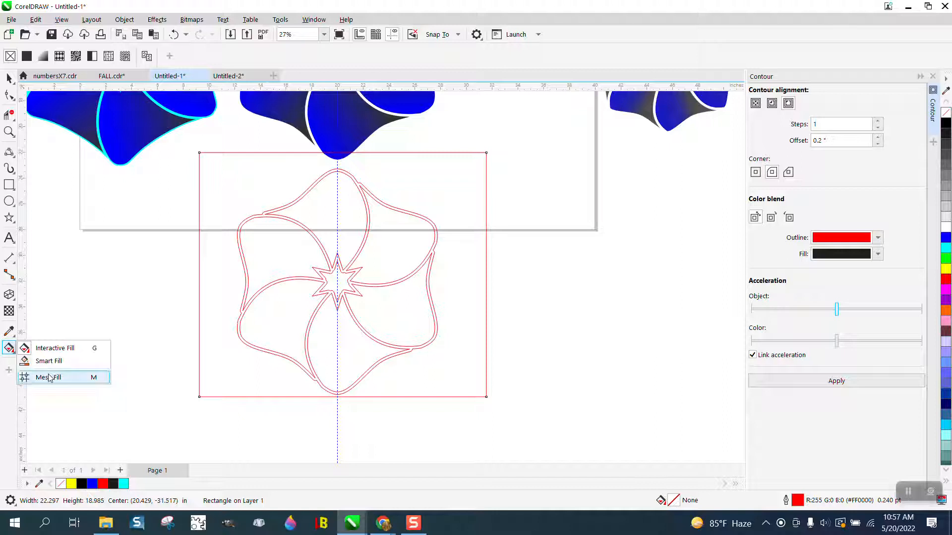
click(49, 361)
click(219, 272)
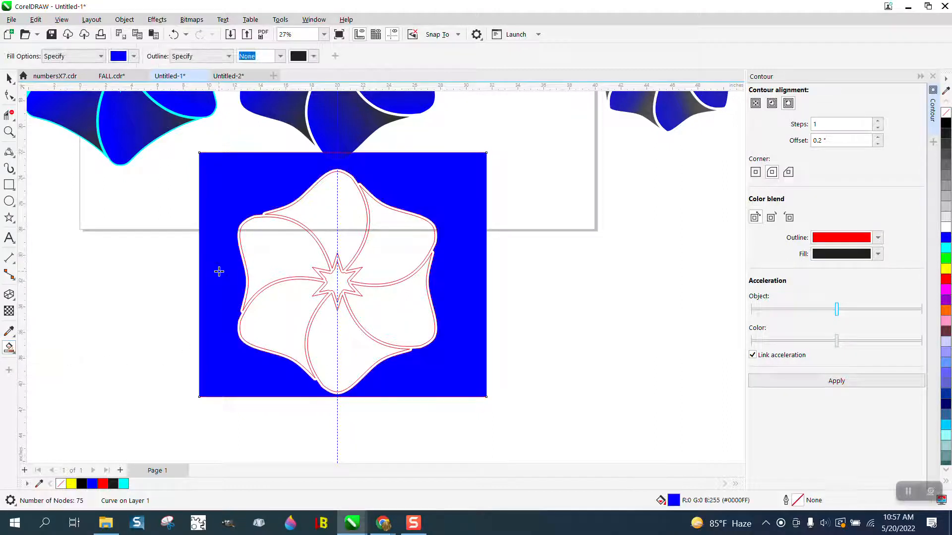
- Move the blue filled shape about 24 inches right of the red outlines and give it no fill and a black outline
click(9, 78)
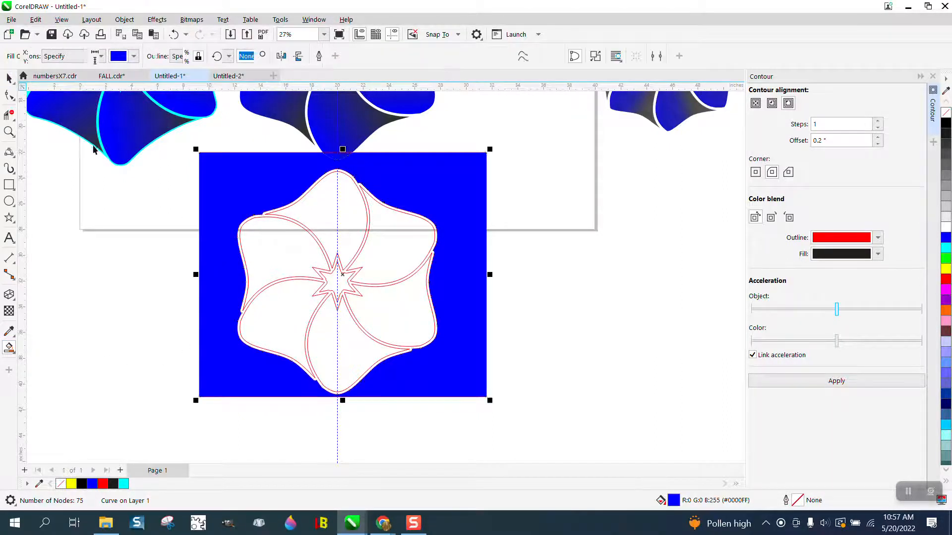
scroll(86, 152, down, 1)
drag(172, 187, 375, 187)
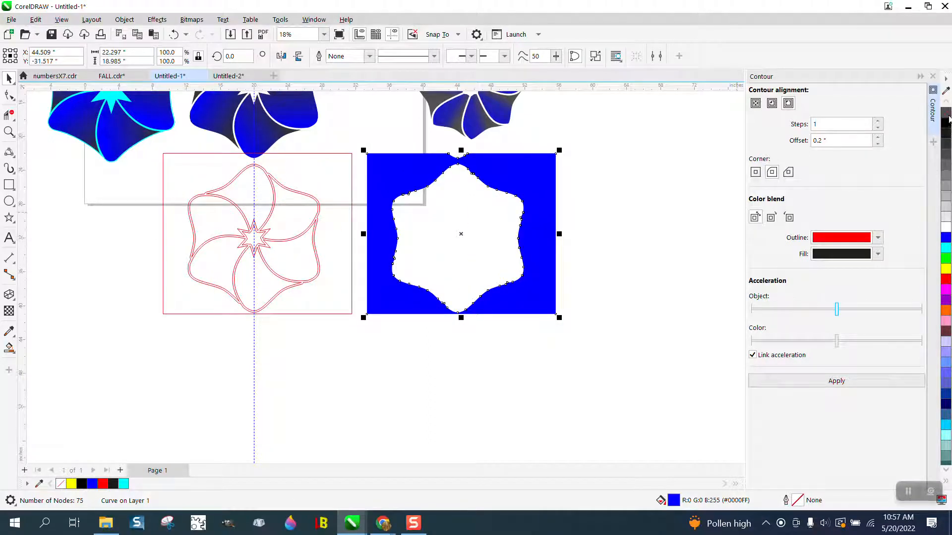
click(946, 113)
right_click(946, 123)
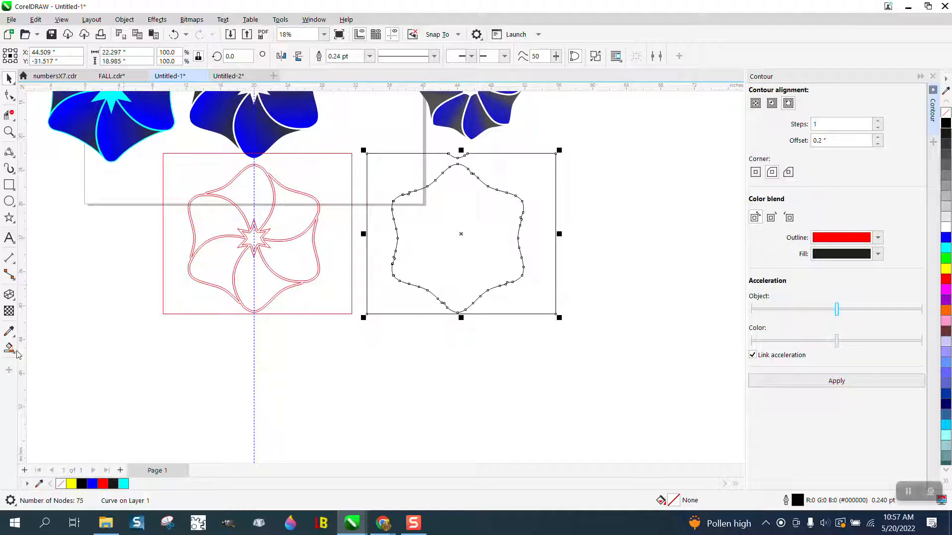
- Break the black-outlined curve apart and delete its outer rectangular frame, keeping only the flower silhouette
click(124, 19)
click(163, 286)
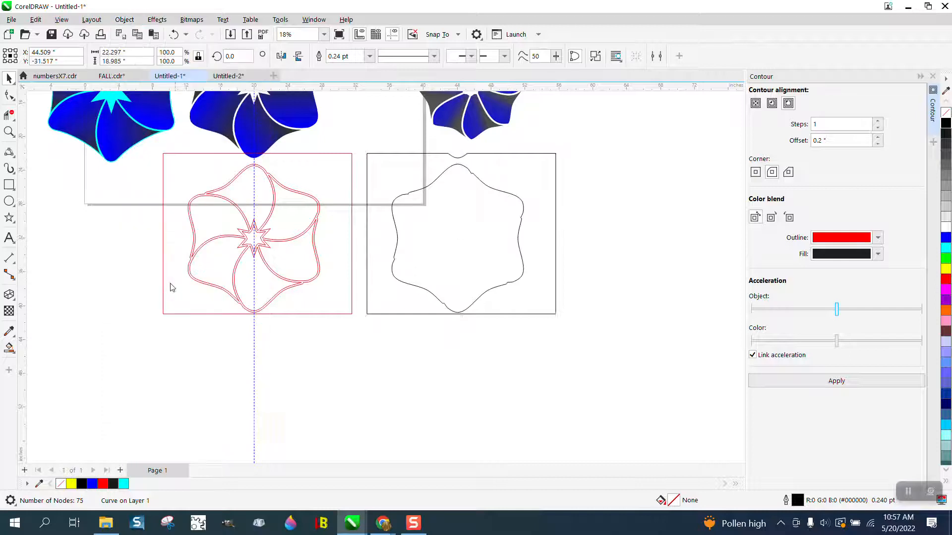
click(573, 184)
click(556, 170)
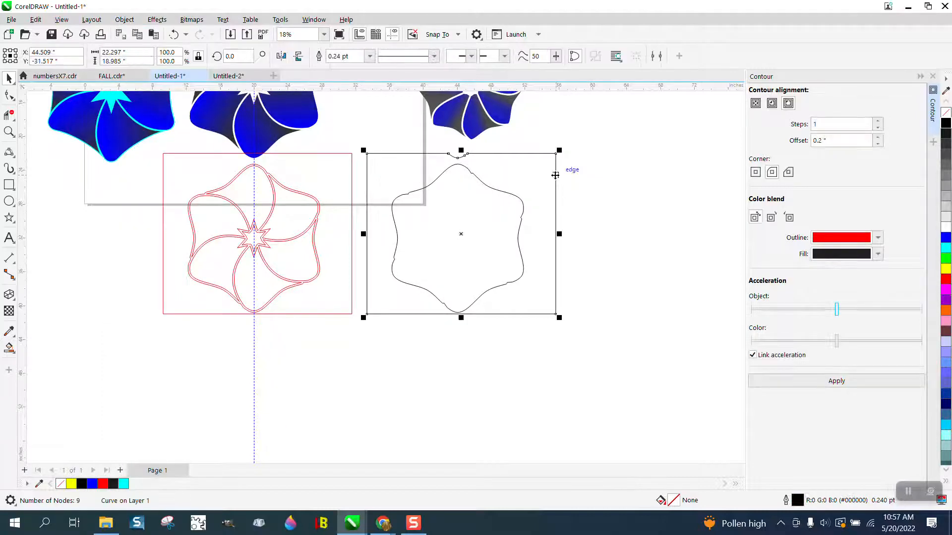
key(Delete)
- Fill the flower silhouette with cyan and move it over the white-starred gradient flower, centred at X 20, Y -14 inches
click(522, 199)
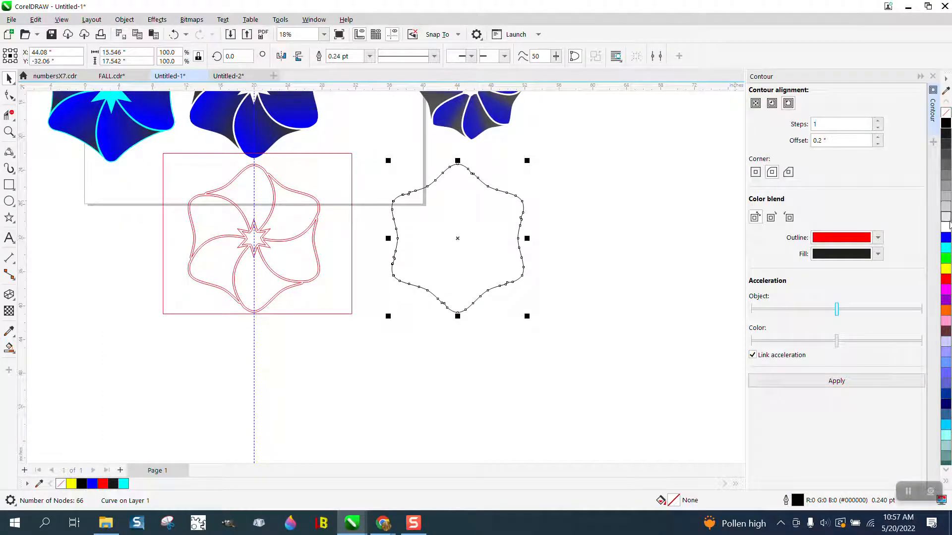
click(946, 248)
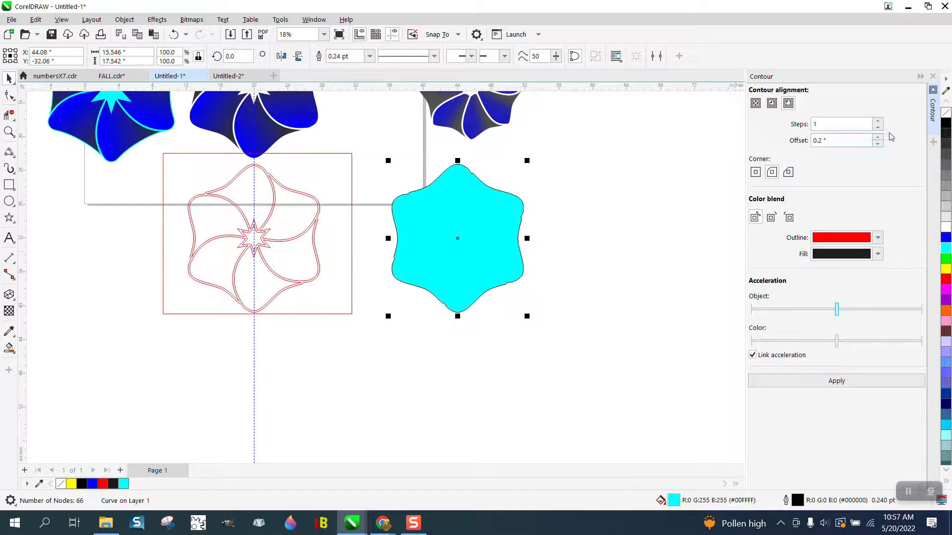
scroll(949, 202, down, 3)
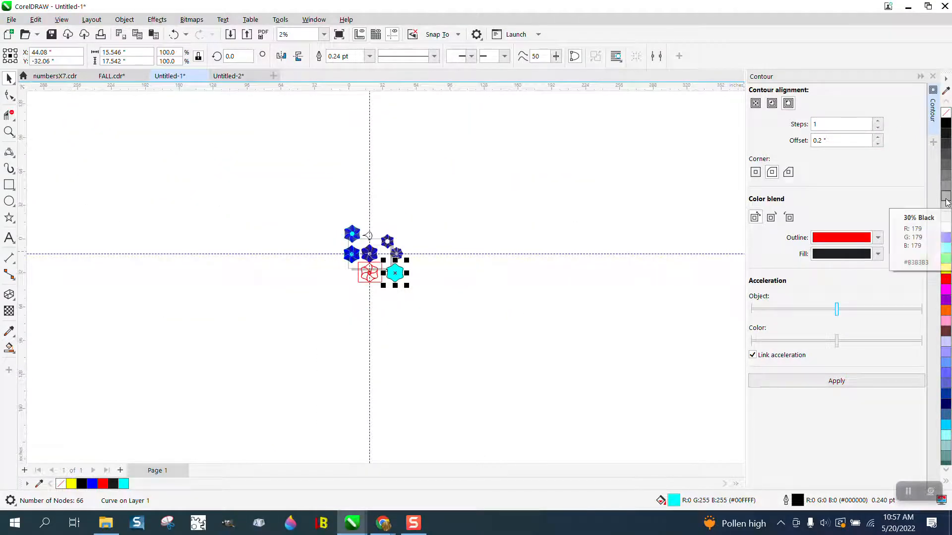
scroll(950, 202, up, 2)
key(Left)
key(Left)
key(Left)
key(Left)
key(Left)
key(Left)
key(Left)
key(Left)
key(Left)
key(Left)
key(Left)
key(Left)
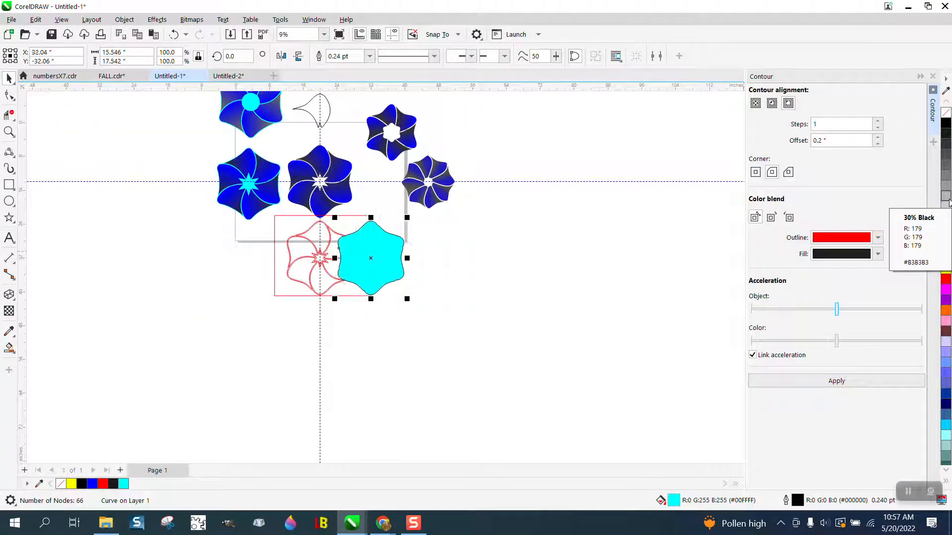
key(Up)
key(Up)
key(Up)
key(Up)
key(Up)
key(Up)
key(Up)
key(Up)
key(Up)
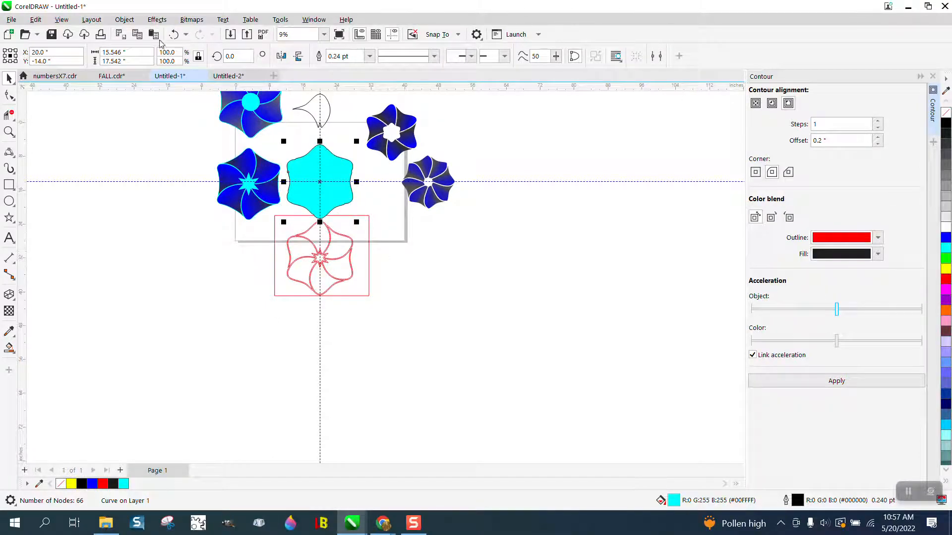
- Send the cyan silhouette to the back of the page, behind the gradient petals
click(124, 19)
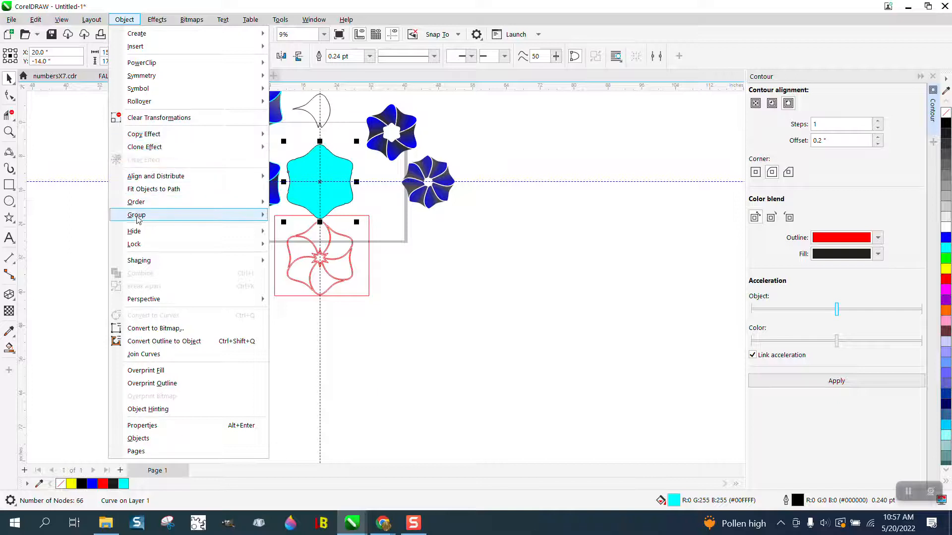
mouse_move(197, 207)
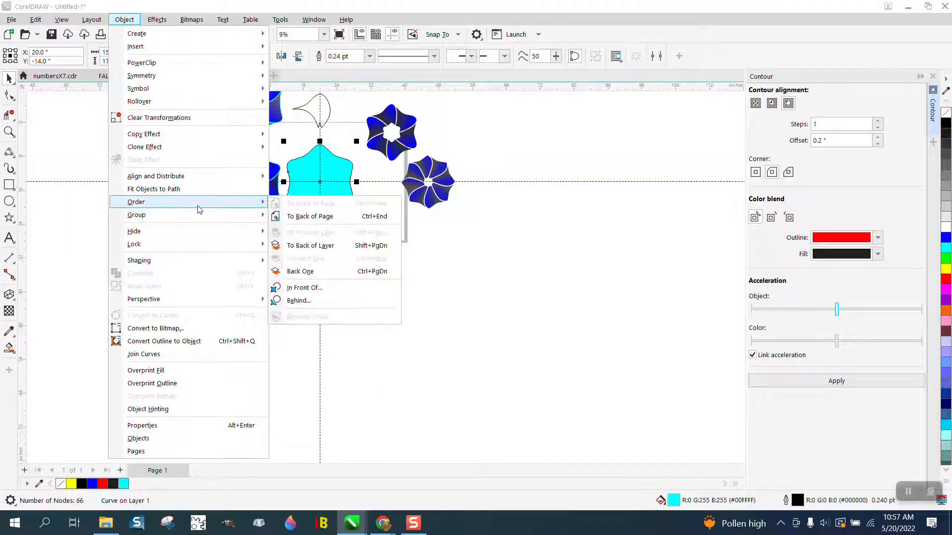
click(302, 215)
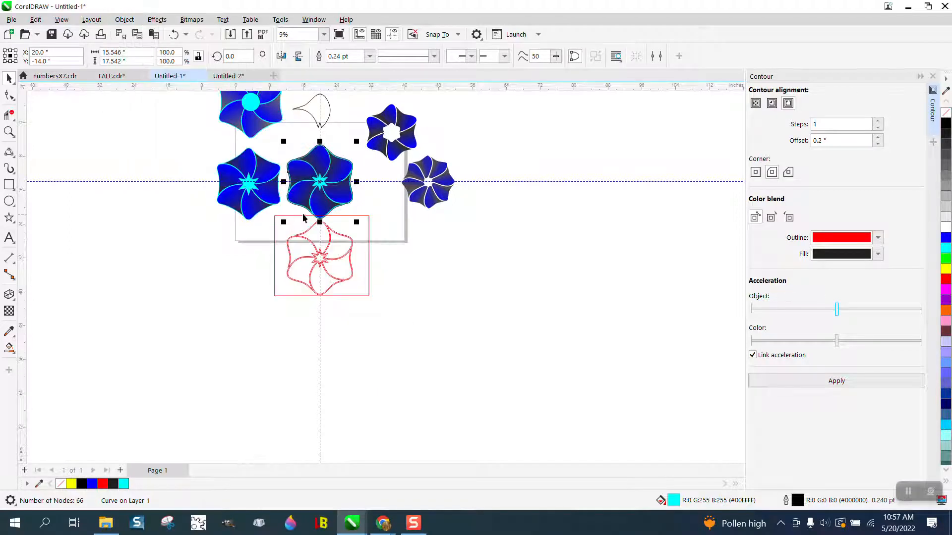
- Examine the cyan border up close along the flower's outer edge and around the notches where the petals meet
click(9, 132)
scroll(308, 156, up, 8)
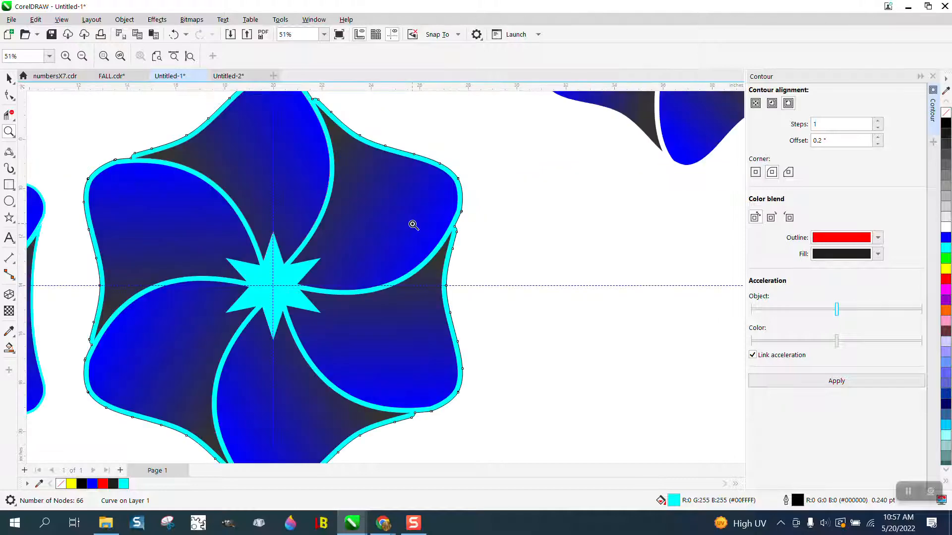
drag(445, 209, 485, 240)
scroll(390, 187, down, 5)
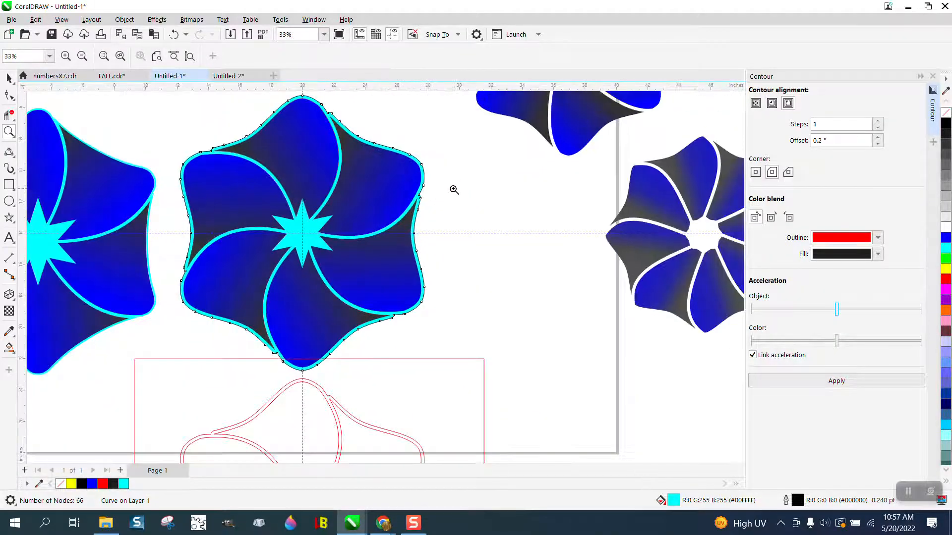
scroll(454, 190, down, 1)
drag(321, 98, 394, 152)
scroll(395, 154, down, 5)
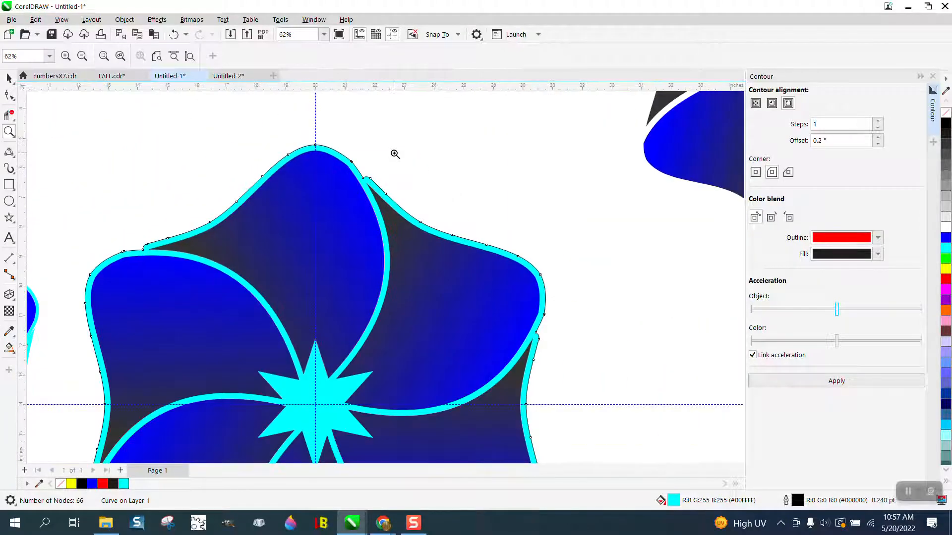
scroll(395, 154, down, 1)
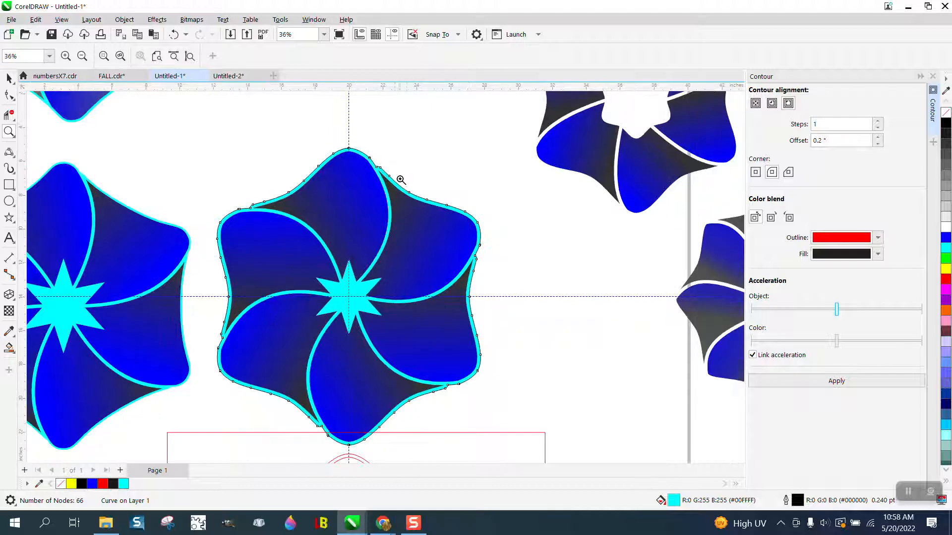